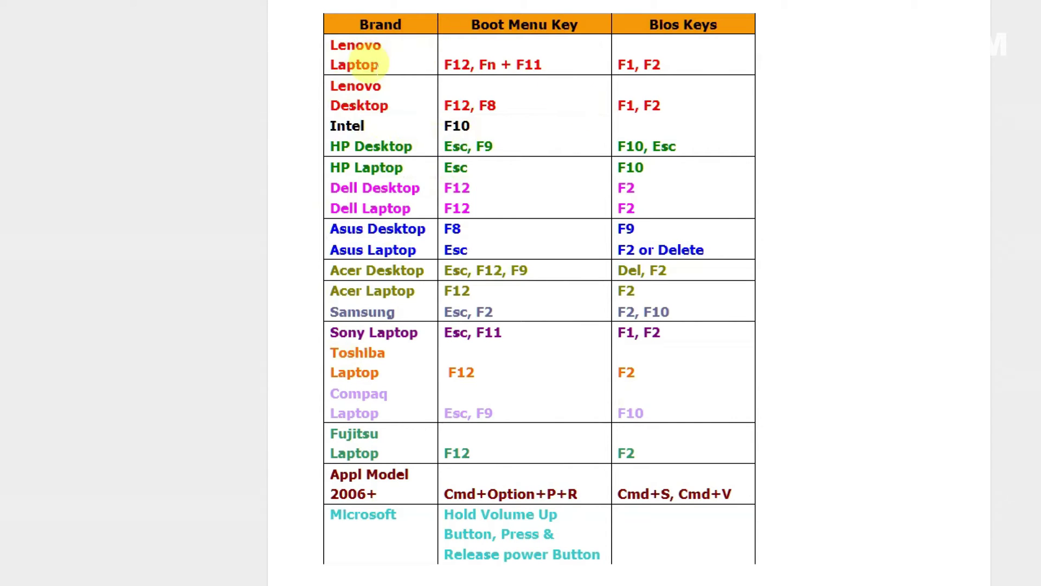
- Highlight boot keys F12 (Lenovo Laptop), Esc (HP Laptop), F9 (Acer Desktop) and F2 (Samsung)
drag(444, 64, 472, 62)
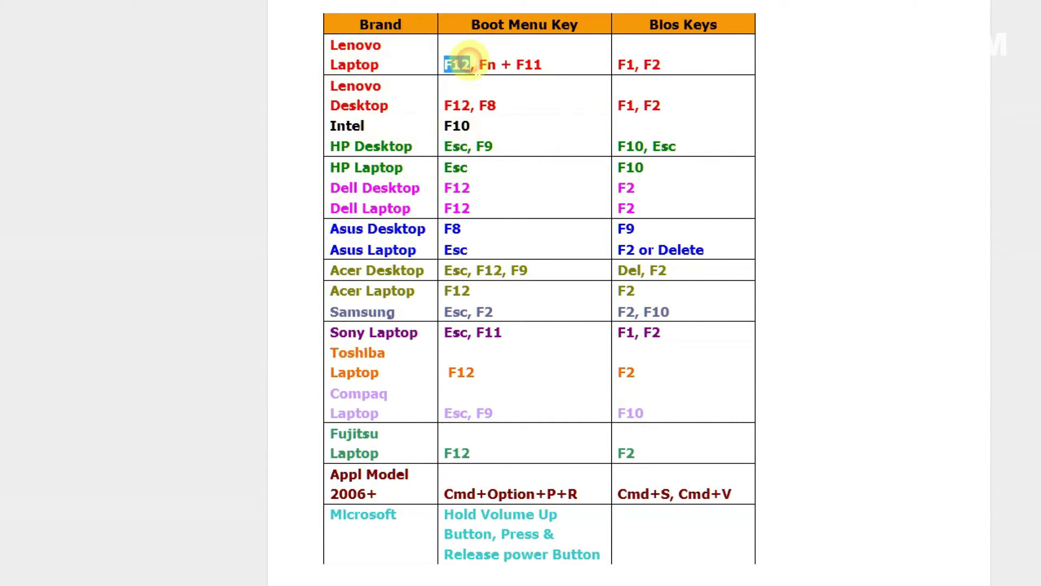
double_click(456, 168)
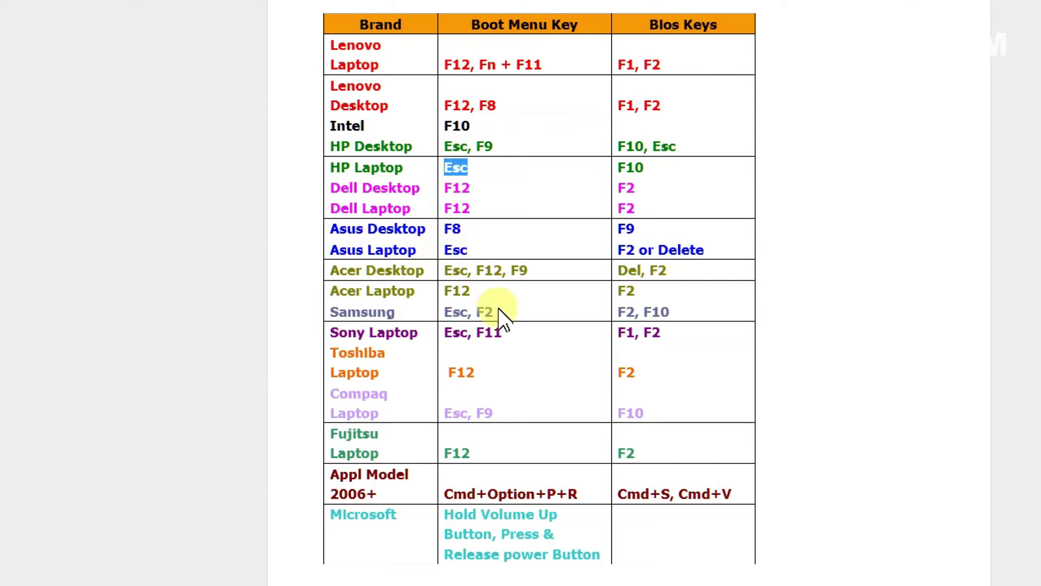
double_click(518, 271)
double_click(483, 312)
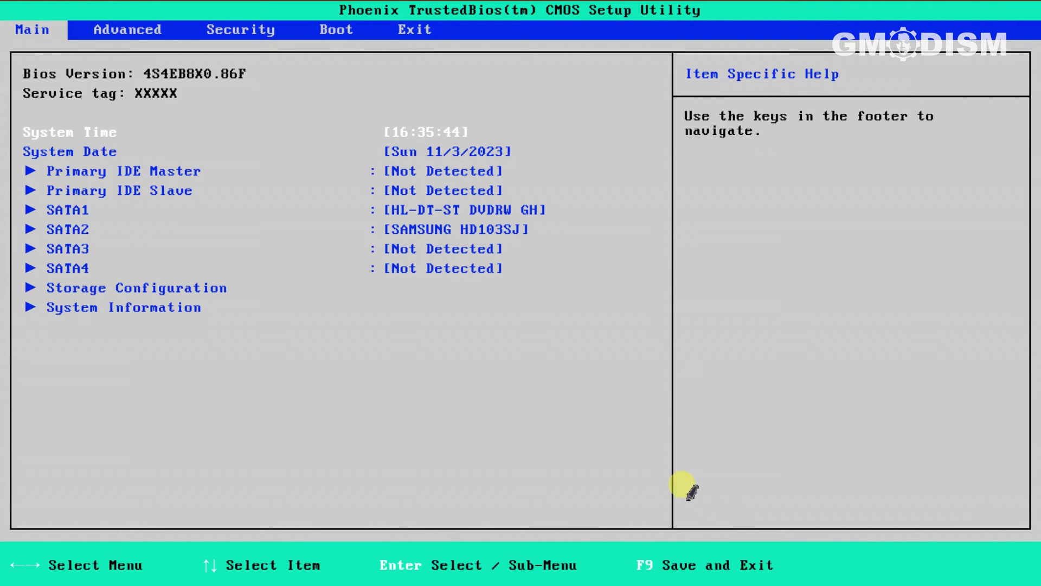
- Move past the Advanced and Security pages and step through the boot priority list
key(Right)
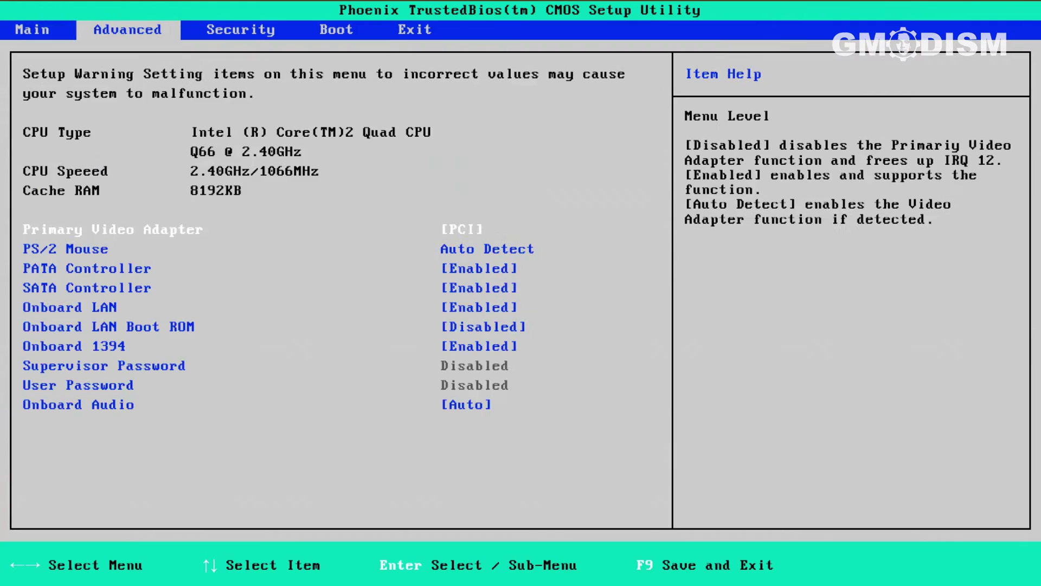
key(Right)
key(Right)
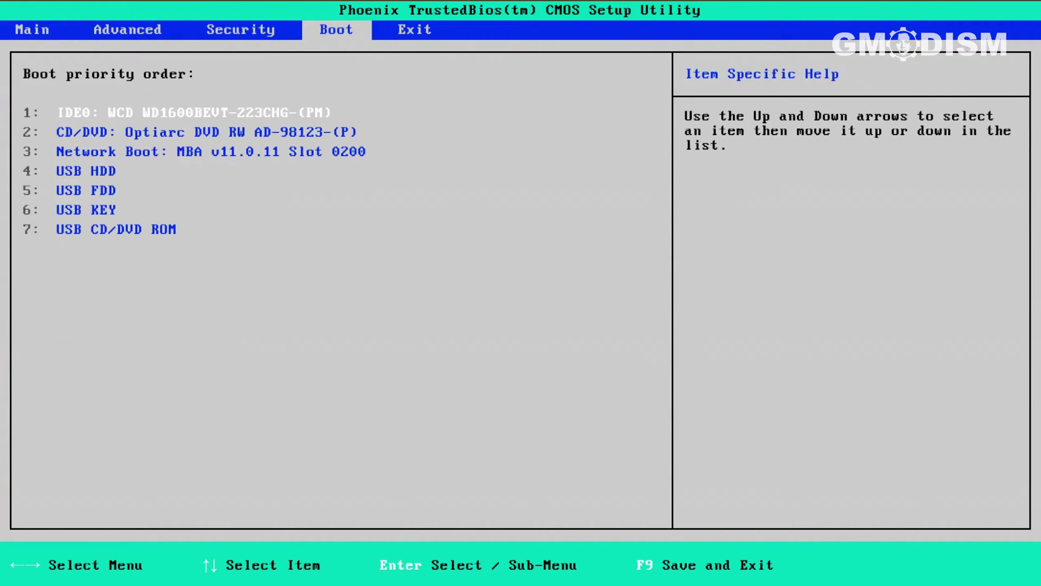
key(Down)
key(Down)
key(Down)
key(Up)
key(Up)
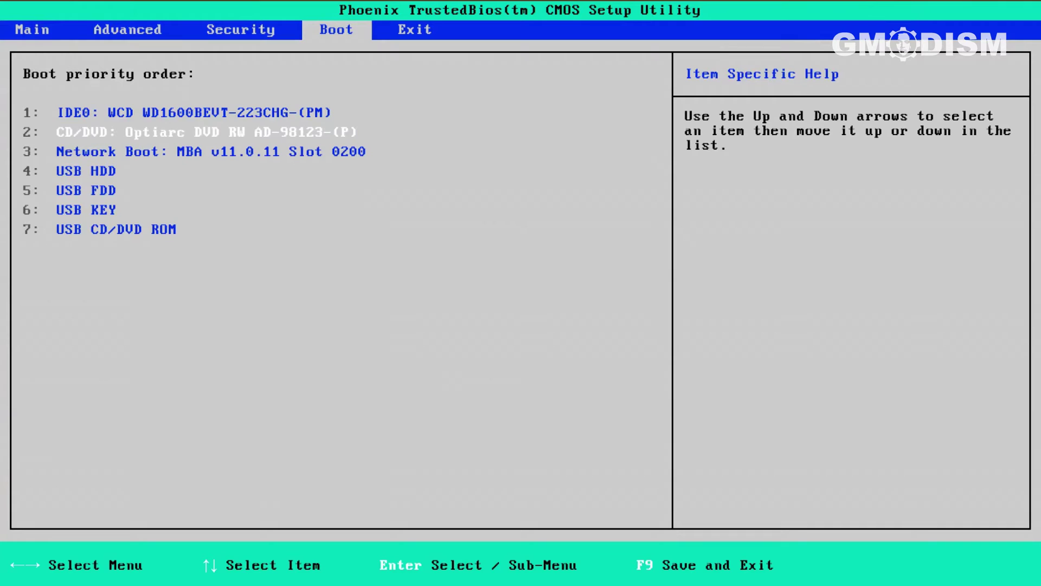
key(Up)
key(Down)
- Highlight the IDE0 hard drive and USB KEY boot entries, then reach the Exit page
key(Up)
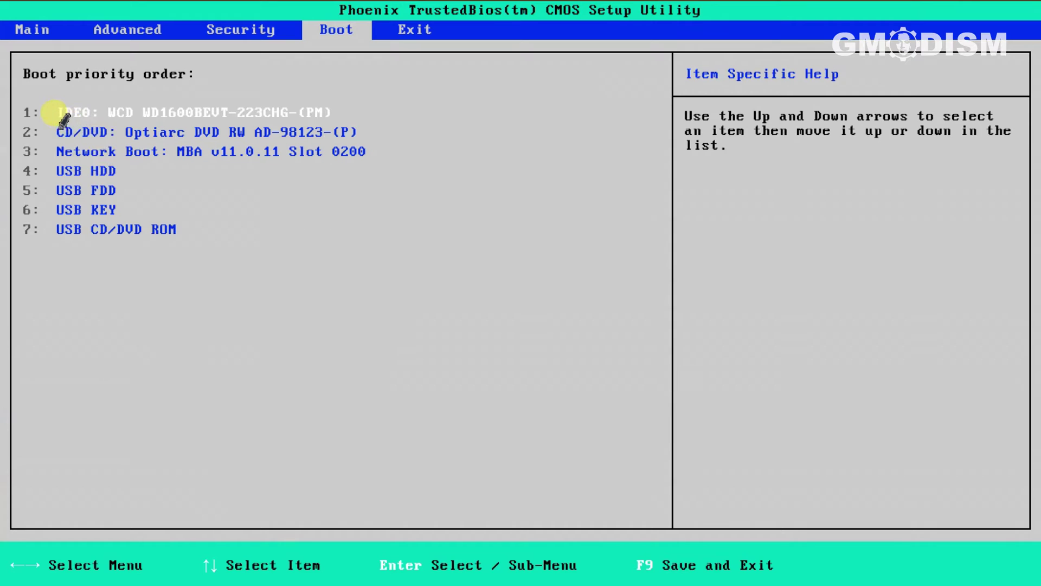
drag(51, 111, 350, 111)
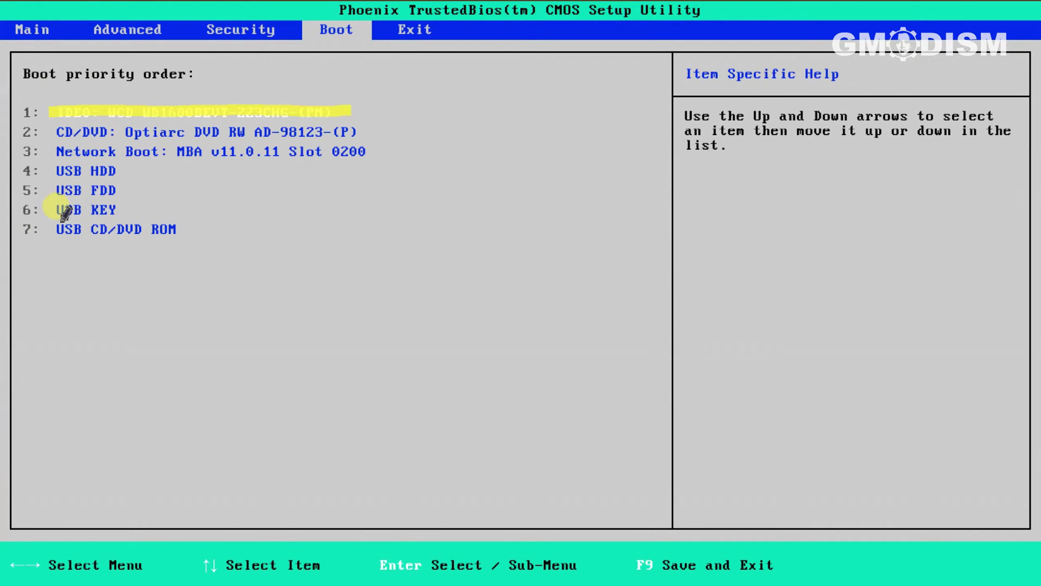
mouse_move(64, 214)
mouse_down()
mouse_move(116, 209)
mouse_move(81, 214)
mouse_move(106, 222)
mouse_up()
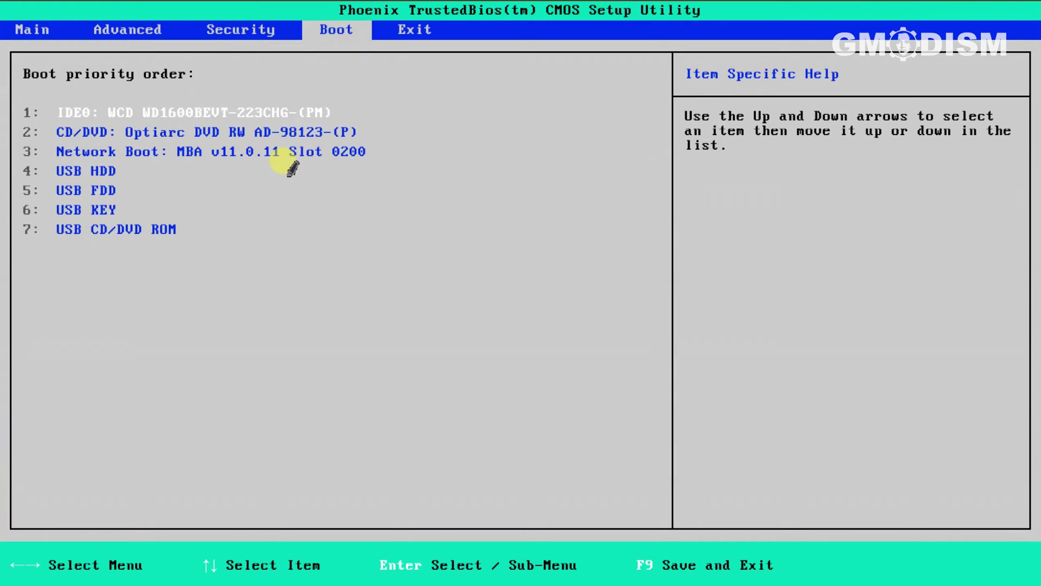
key(Right)
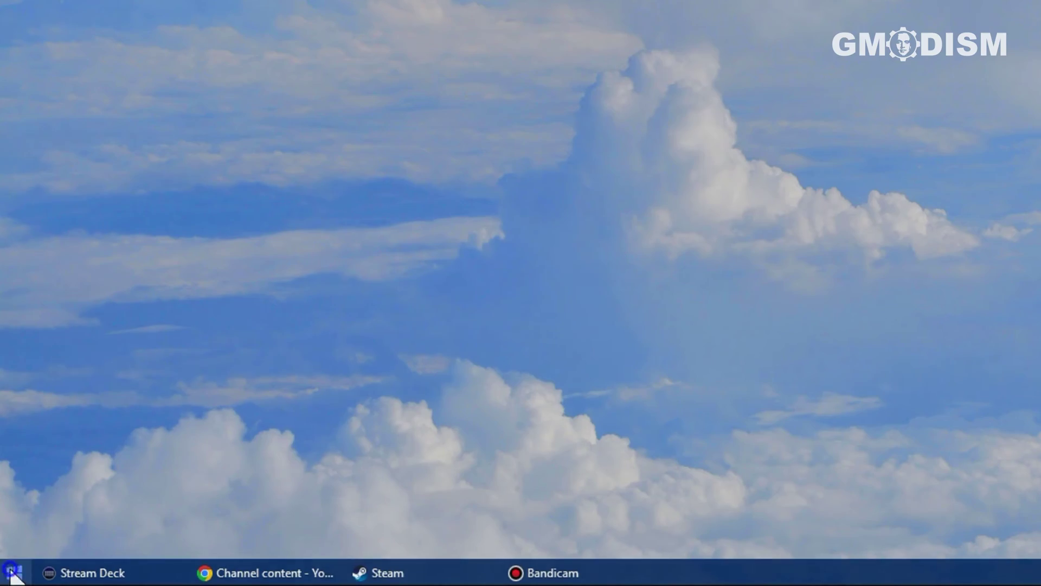
- Open Disk Management via Win+X and inspect the System Reserved, Source (D:) and Jotunheim (F:) volumes
right_click(14, 573)
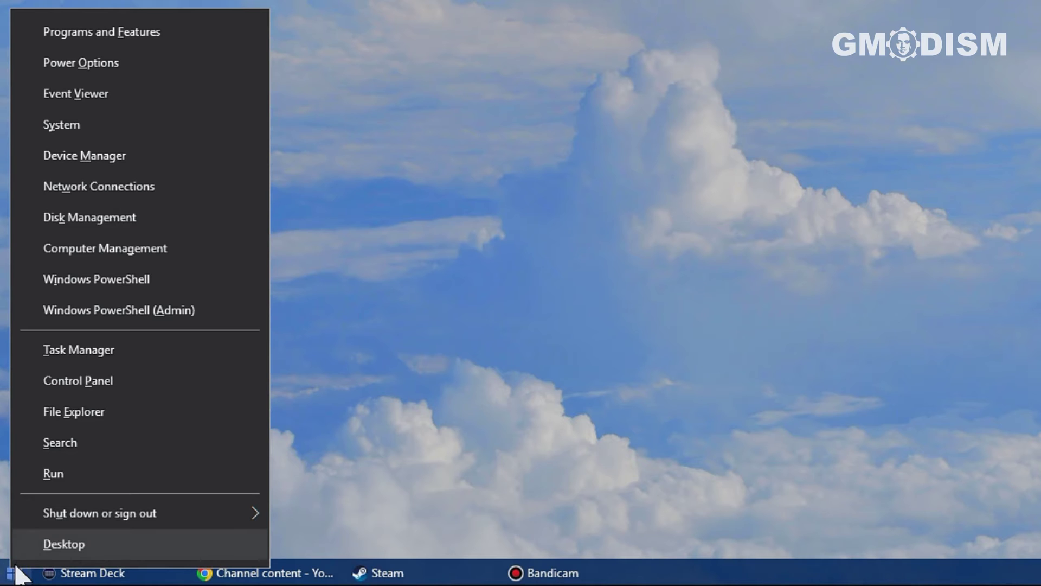
click(218, 215)
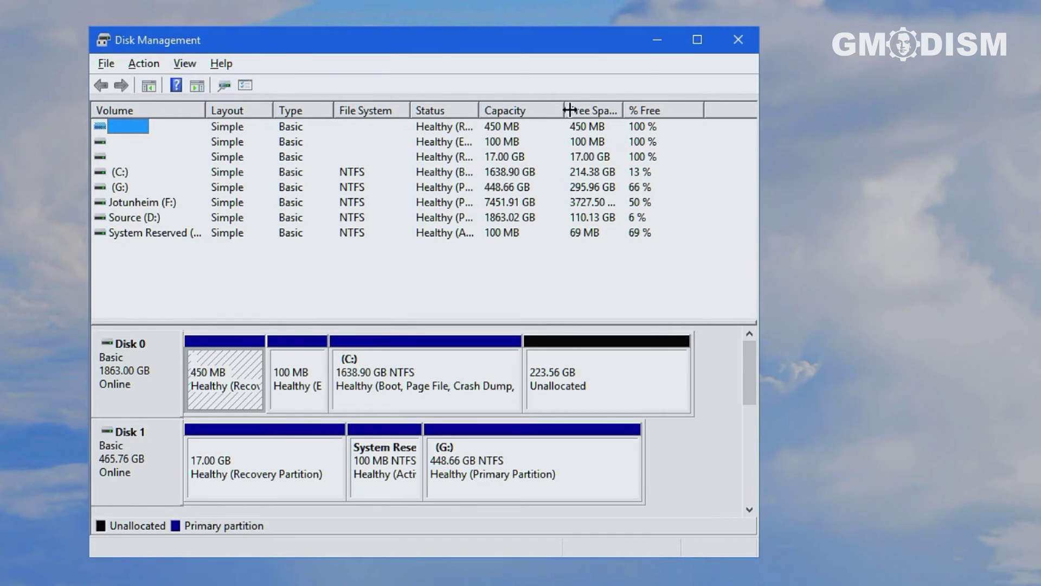
click(152, 233)
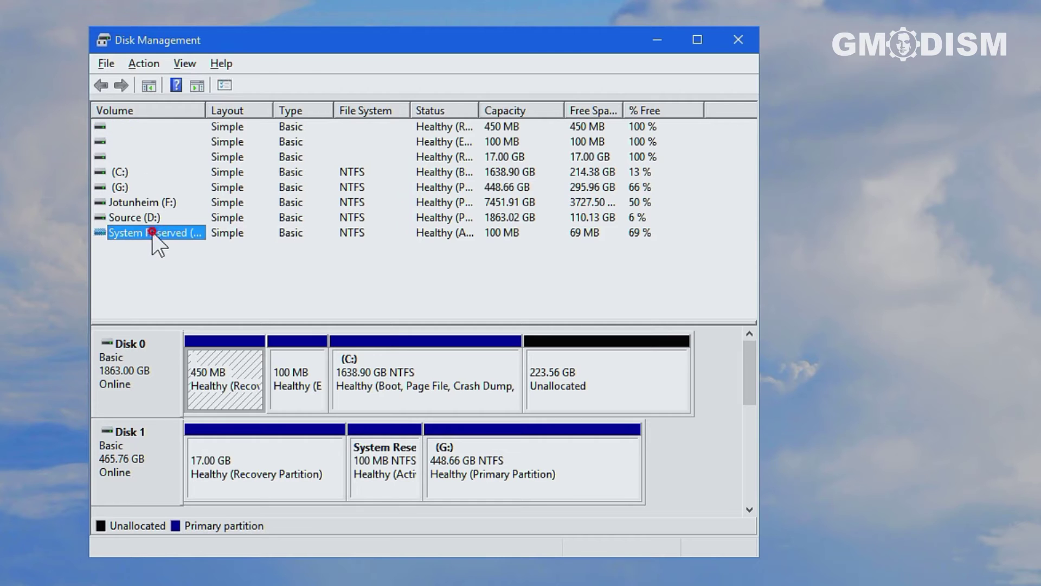
click(133, 216)
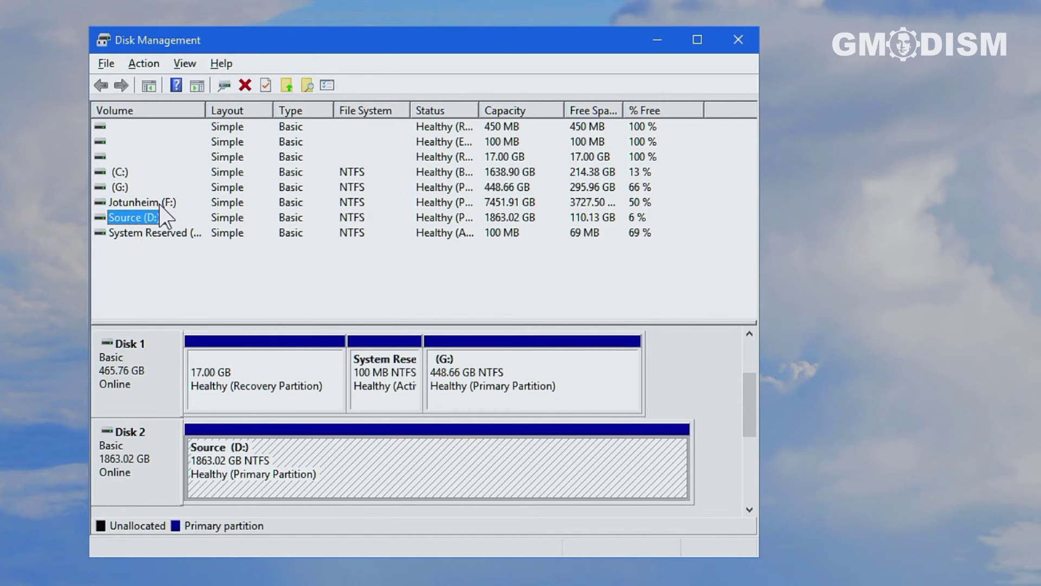
click(160, 203)
click(159, 187)
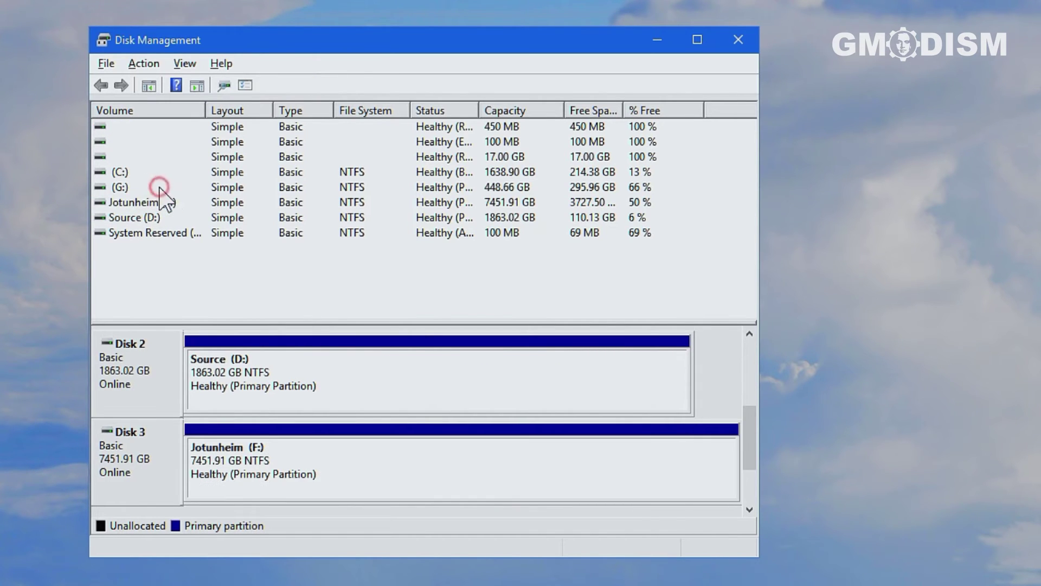
- Open the G: volume's contents in File Explorer
click(120, 187)
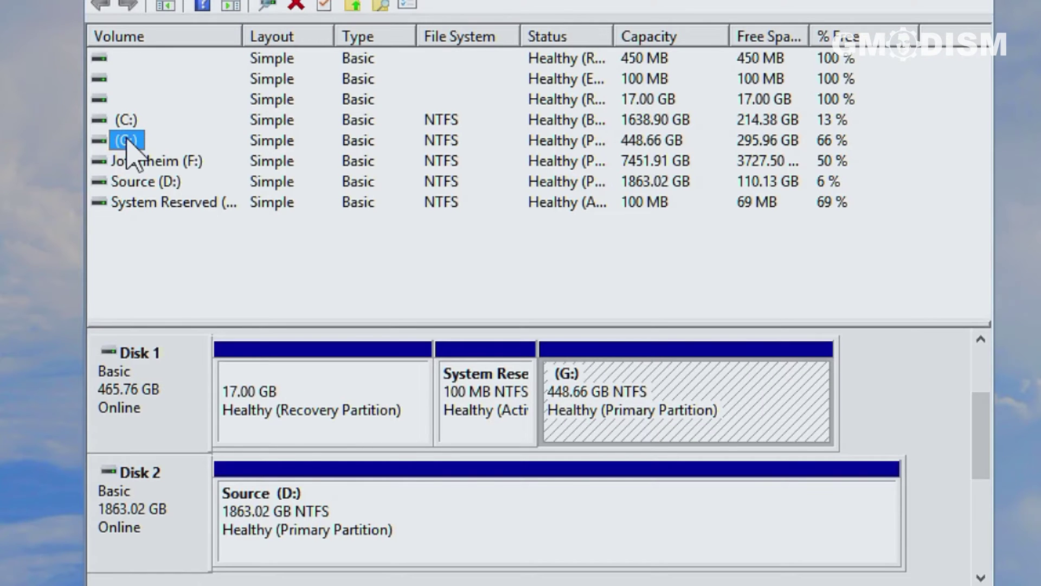
right_click(121, 188)
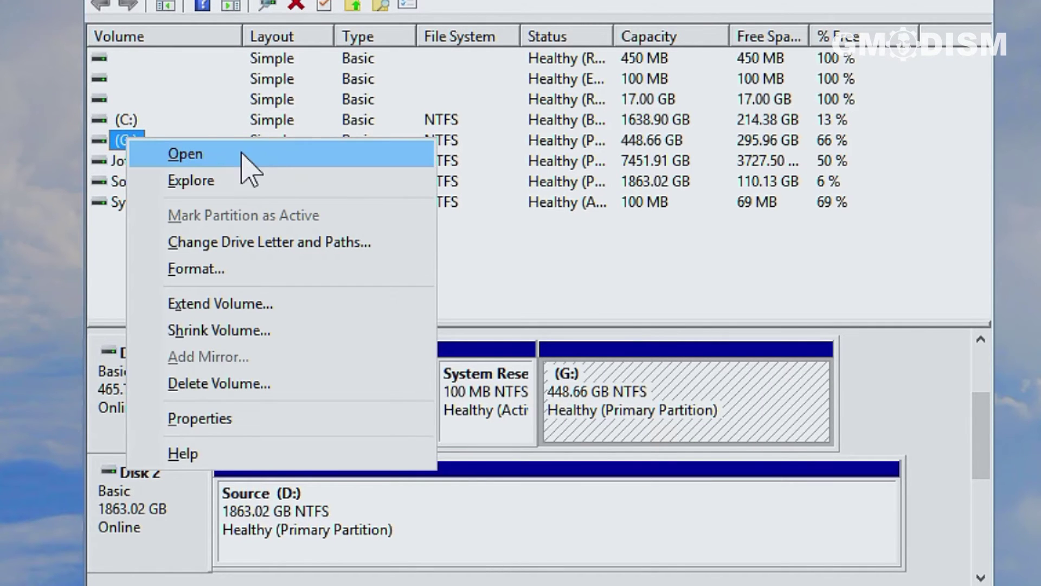
click(267, 155)
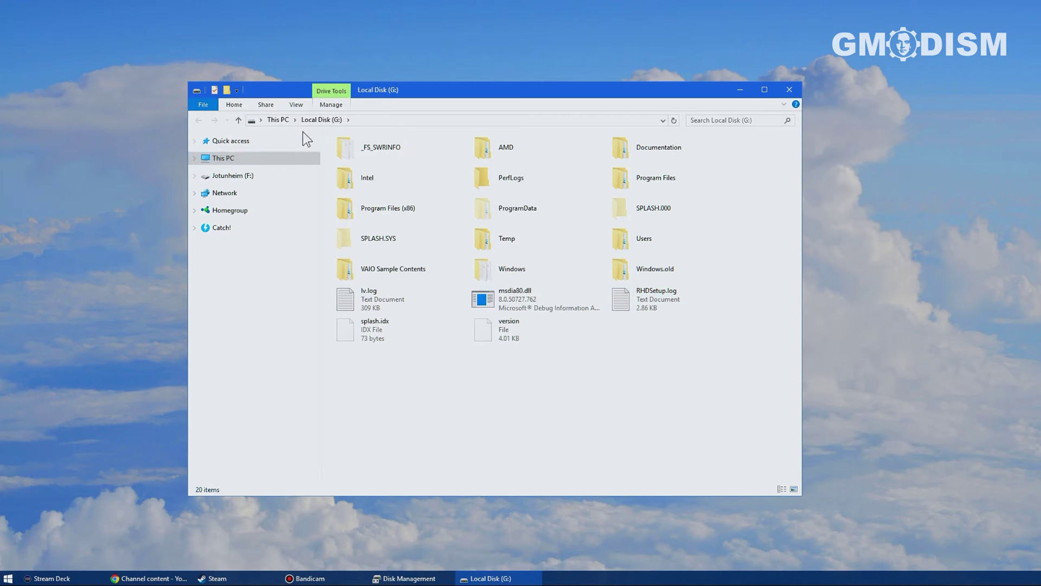
click(283, 120)
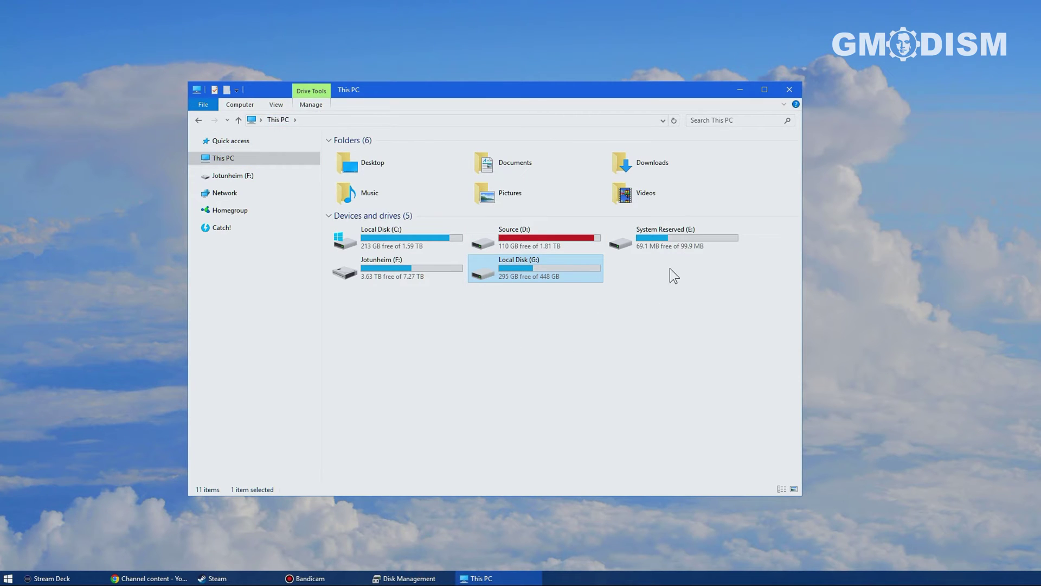
double_click(677, 248)
key(alt+Left)
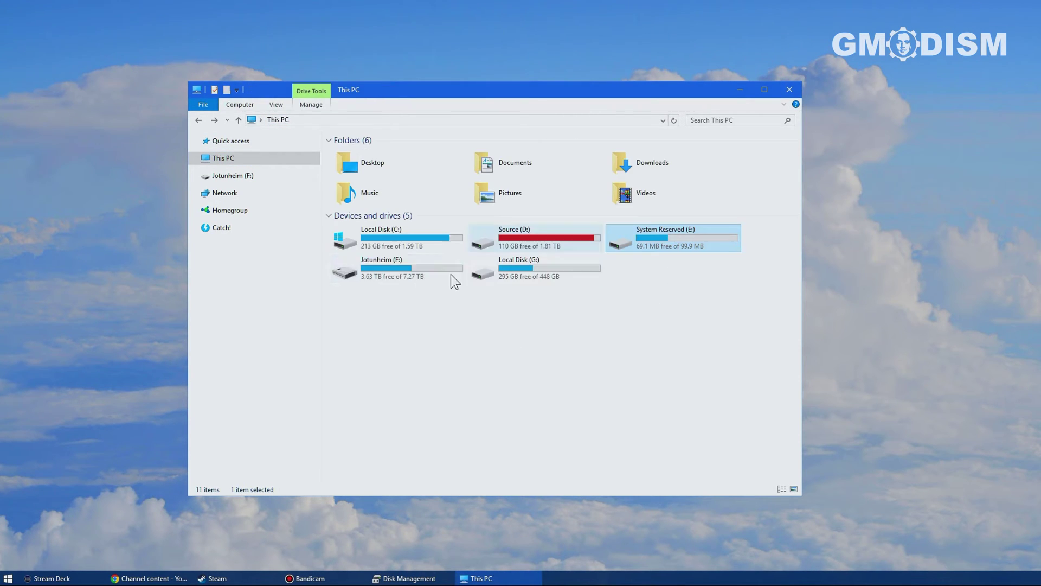
click(397, 244)
click(530, 239)
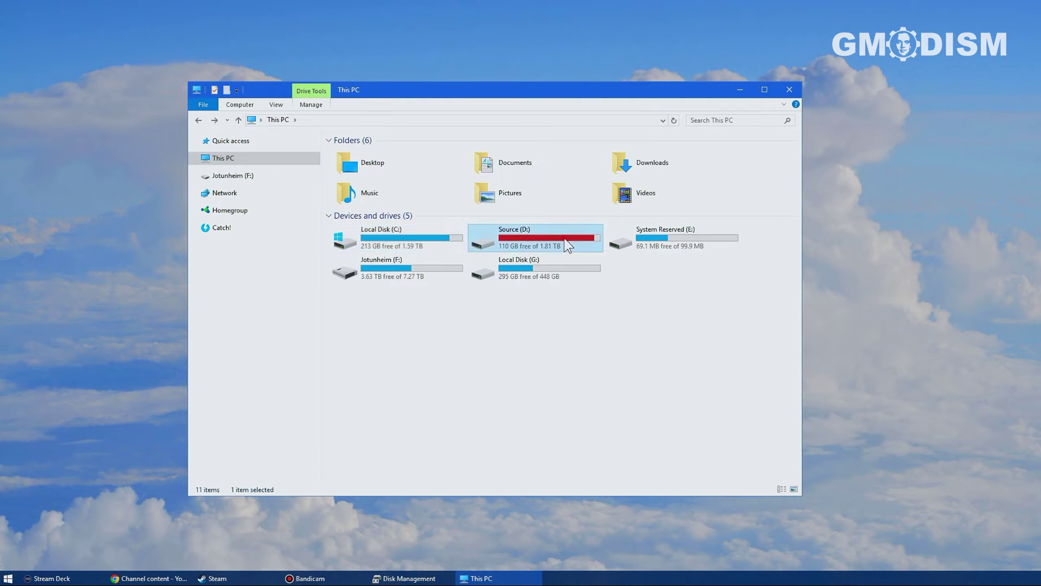
double_click(564, 237)
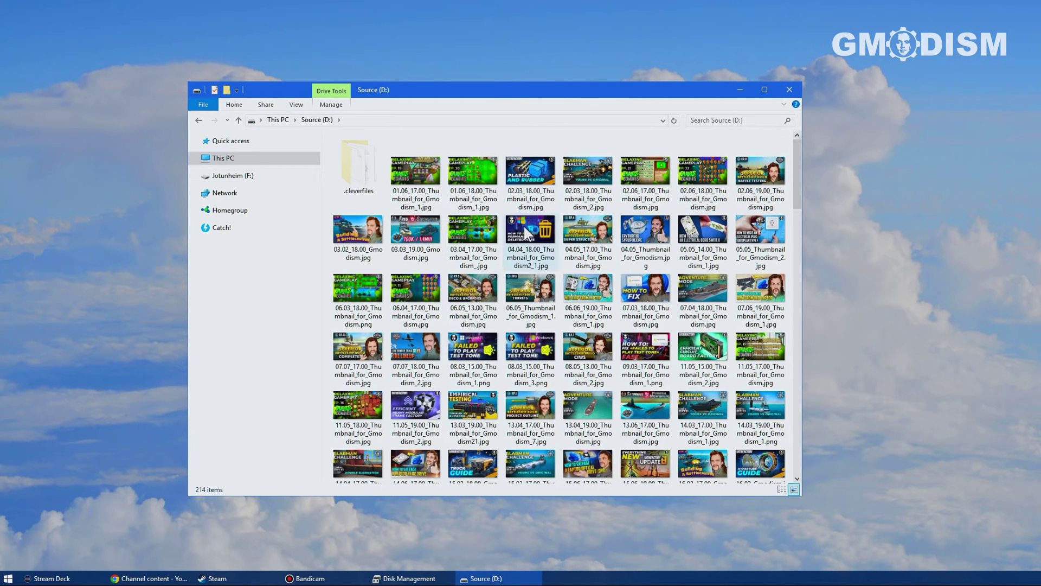
key(alt+Left)
double_click(559, 269)
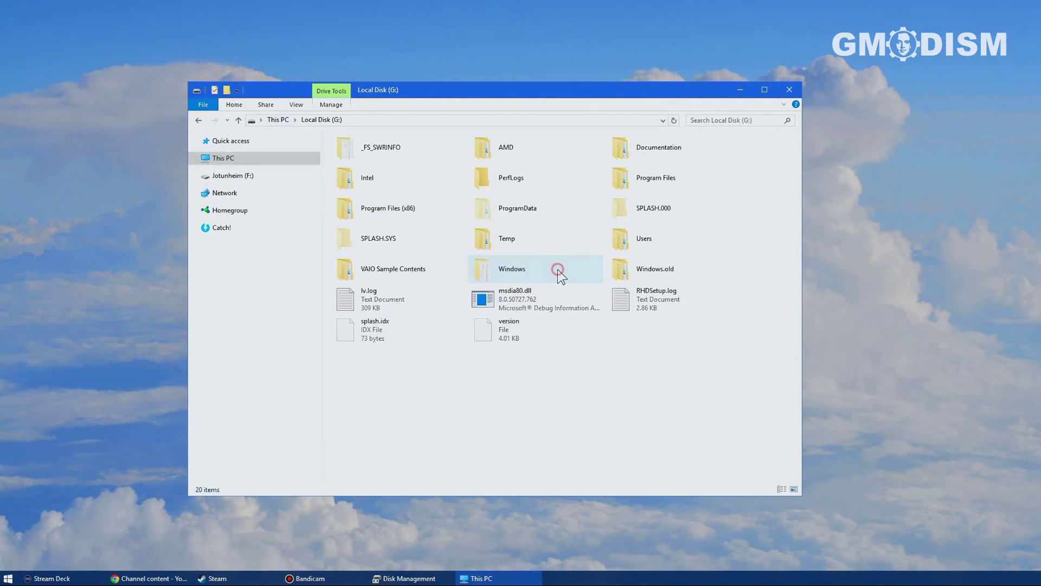
mouse_move(769, 148)
mouse_down()
mouse_move(484, 160)
mouse_move(359, 407)
mouse_up()
click(537, 409)
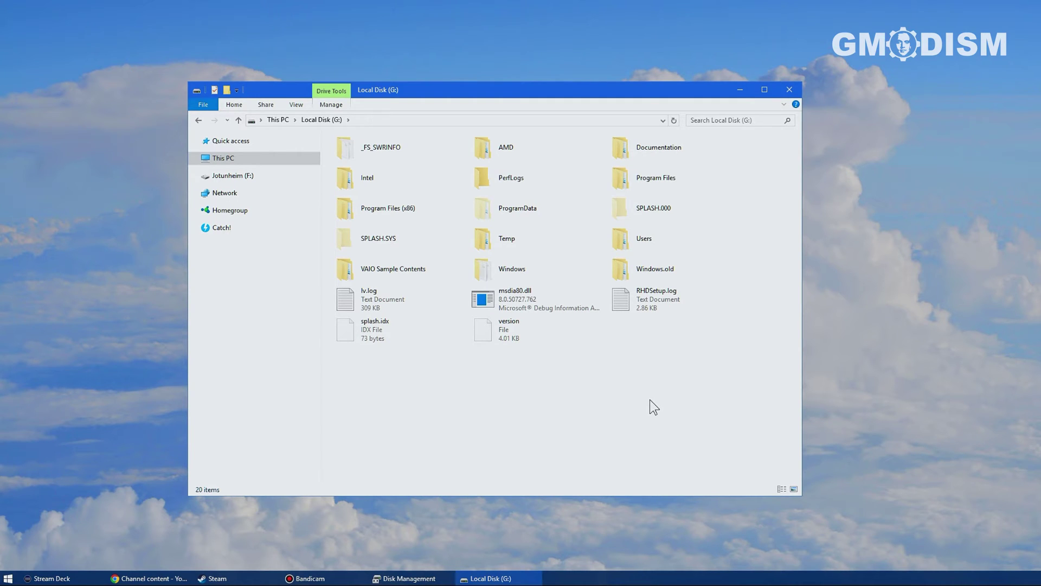
- Open G:\Users and look inside the Default profile and its Desktop folder
click(663, 243)
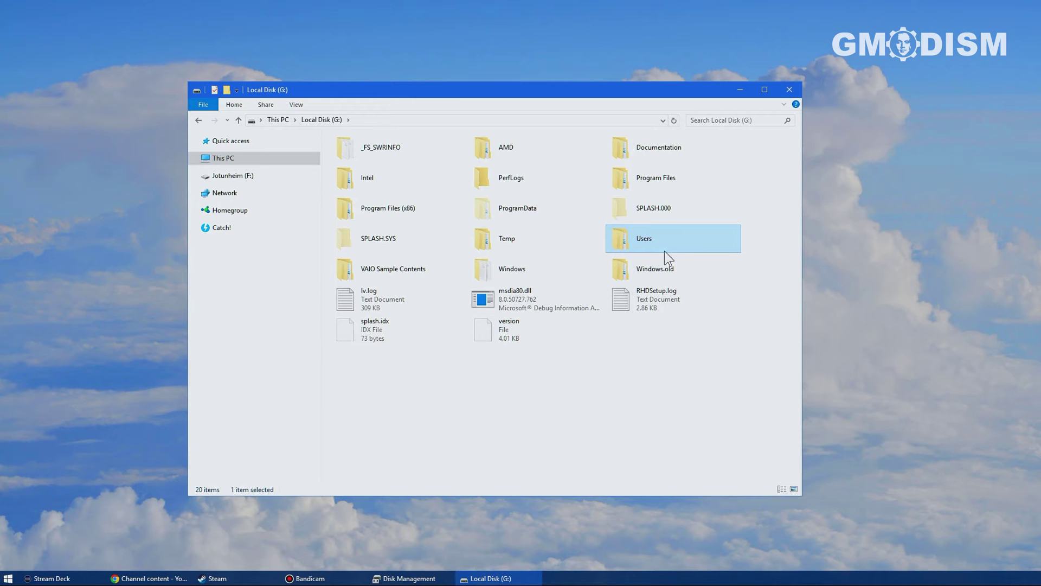
double_click(655, 241)
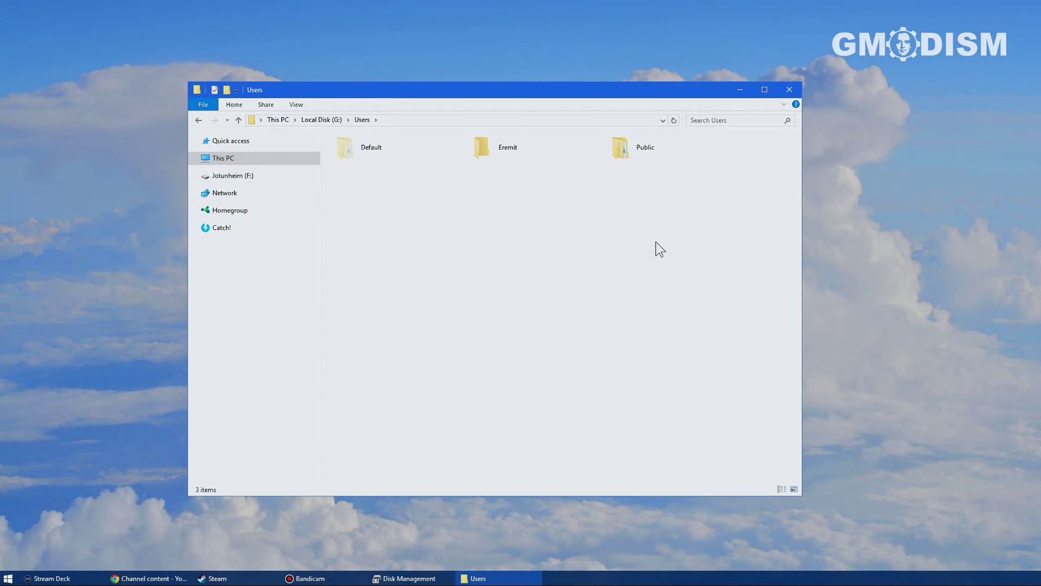
double_click(364, 149)
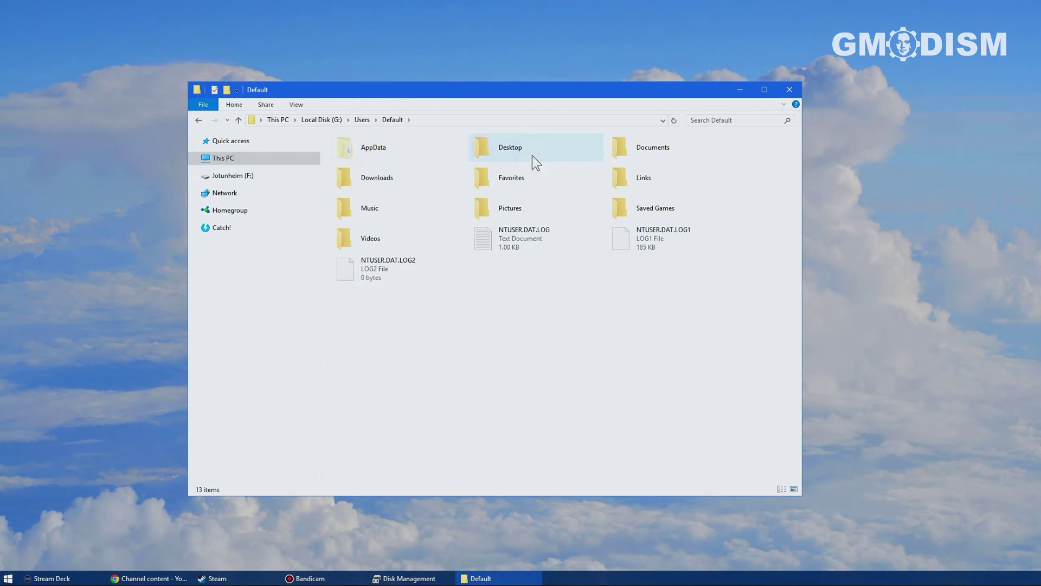
double_click(512, 148)
key(BackSpace)
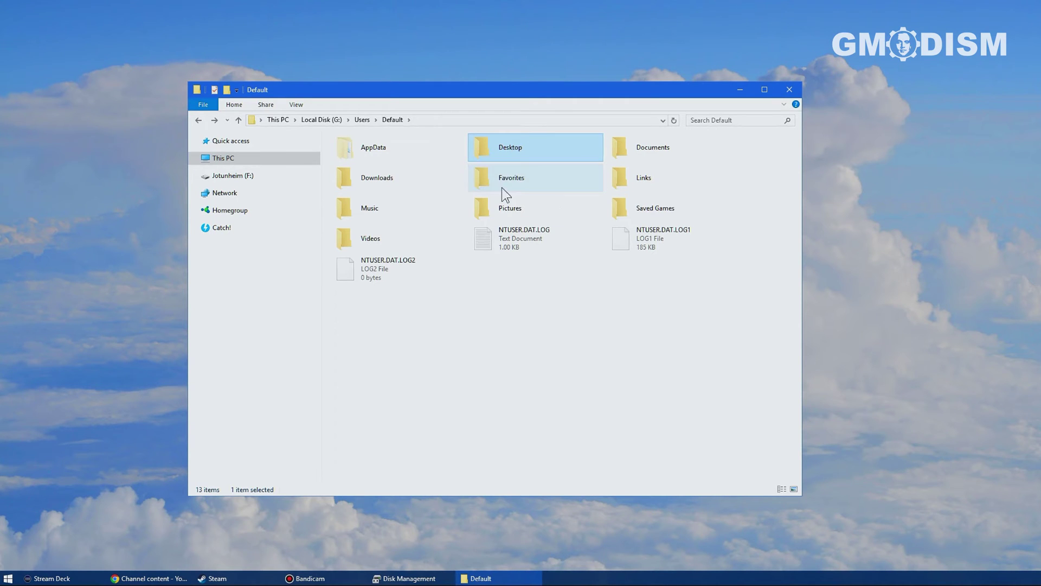
click(362, 120)
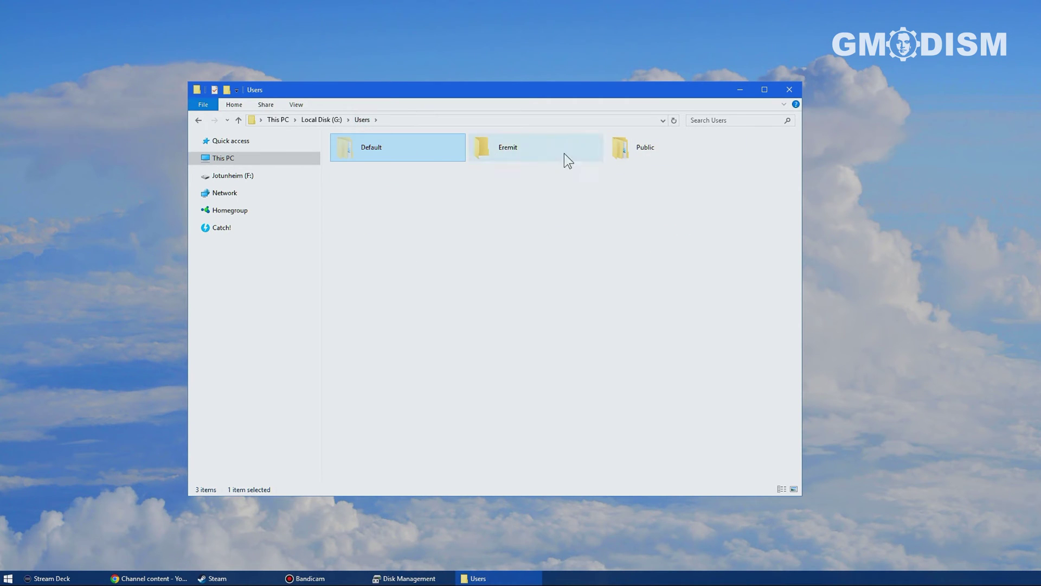
- Look in the Public folder, then open the personal profile's Pictures folder
double_click(635, 151)
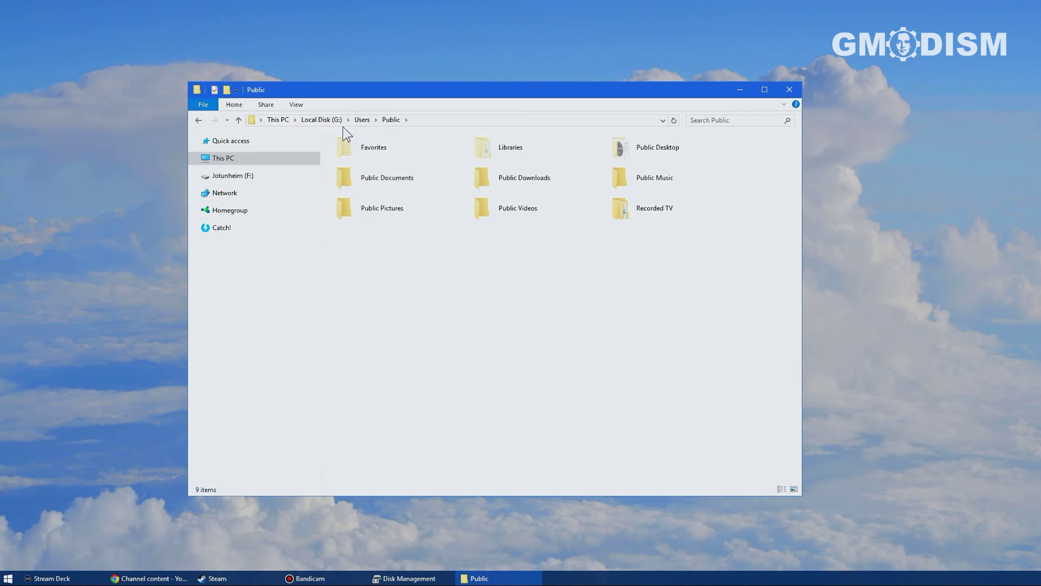
click(362, 120)
click(508, 151)
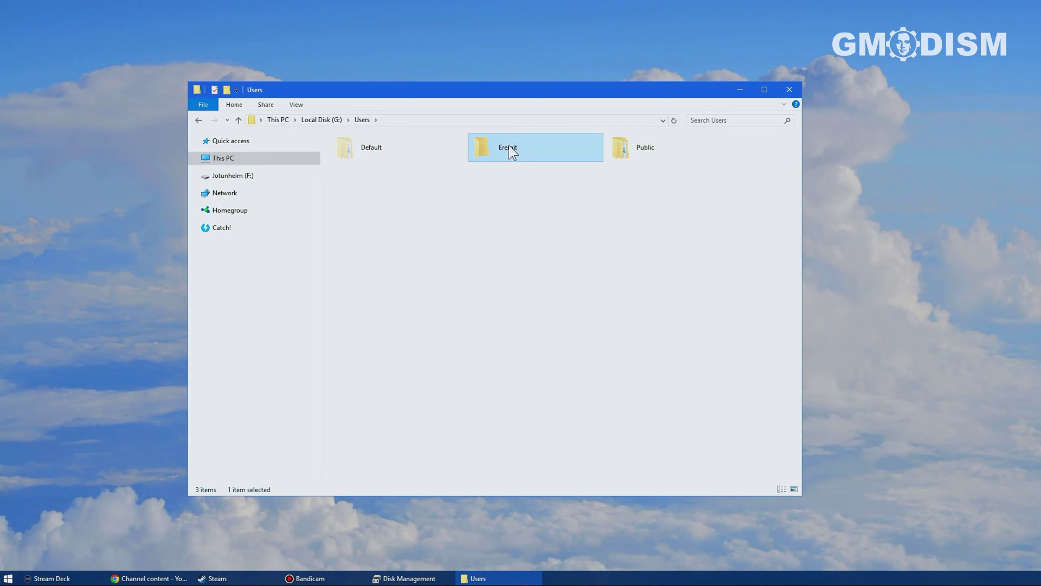
double_click(520, 157)
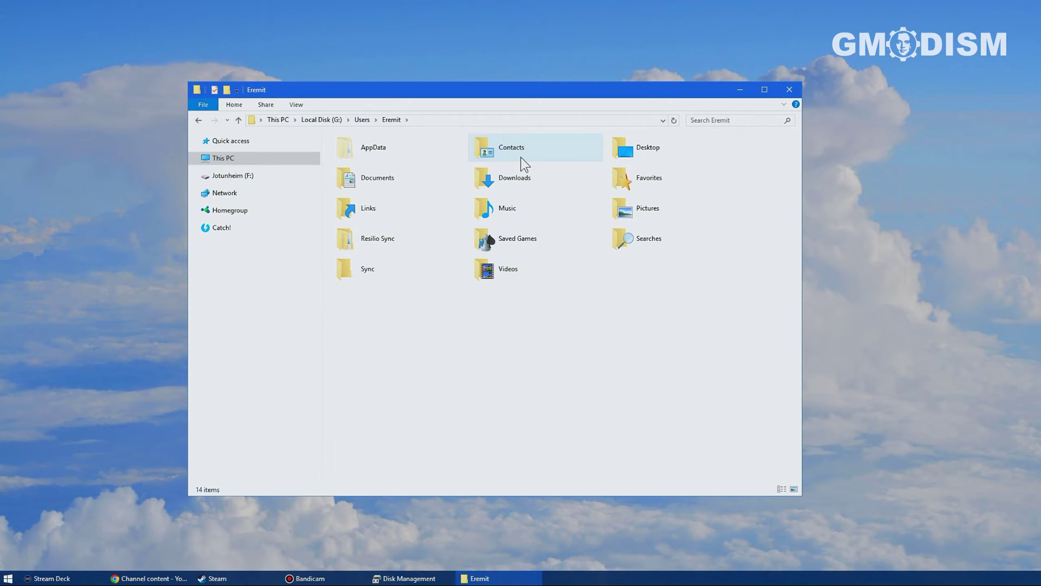
mouse_move(741, 352)
mouse_down()
mouse_move(330, 137)
mouse_move(647, 352)
mouse_up()
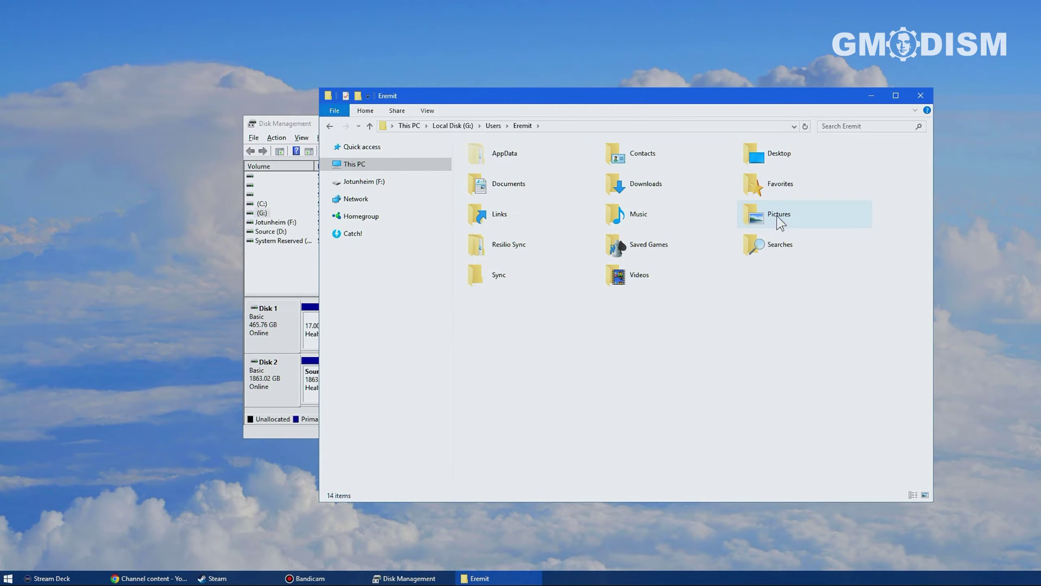
double_click(778, 215)
- Copy the RSJ folder from Pictures and paste it onto the desktop
click(487, 181)
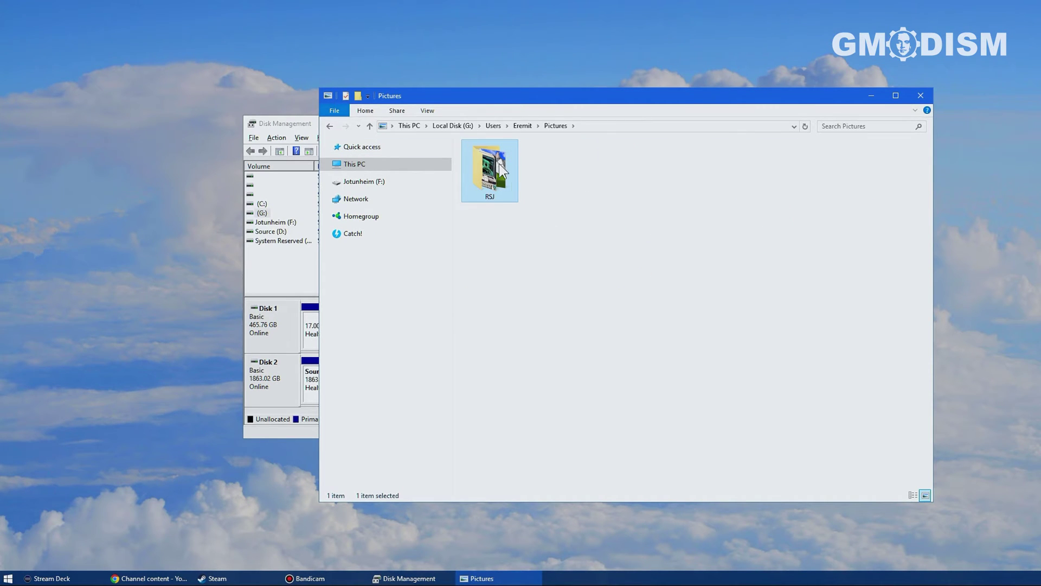
right_click(495, 165)
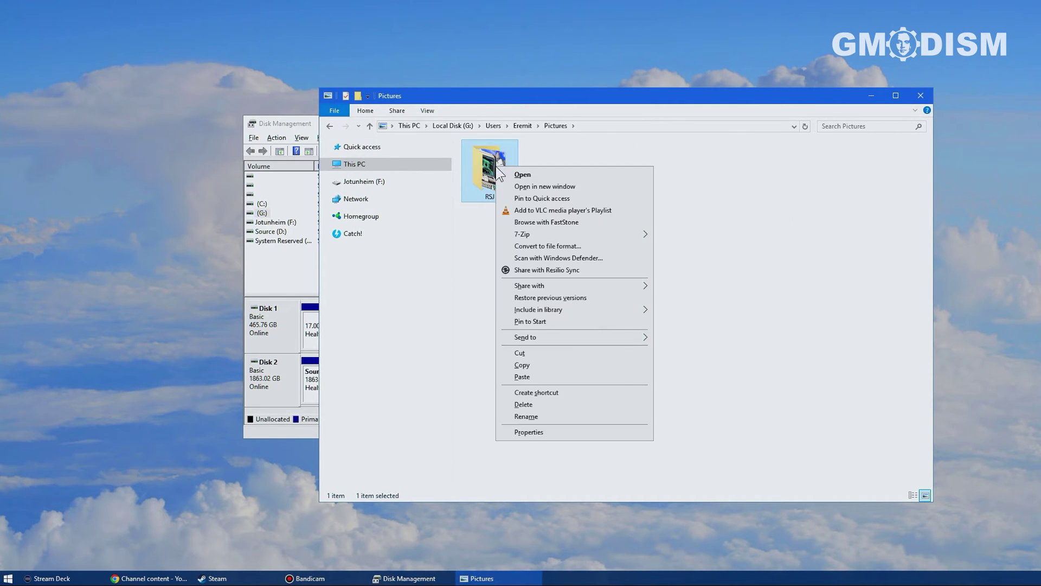
click(527, 363)
right_click(87, 151)
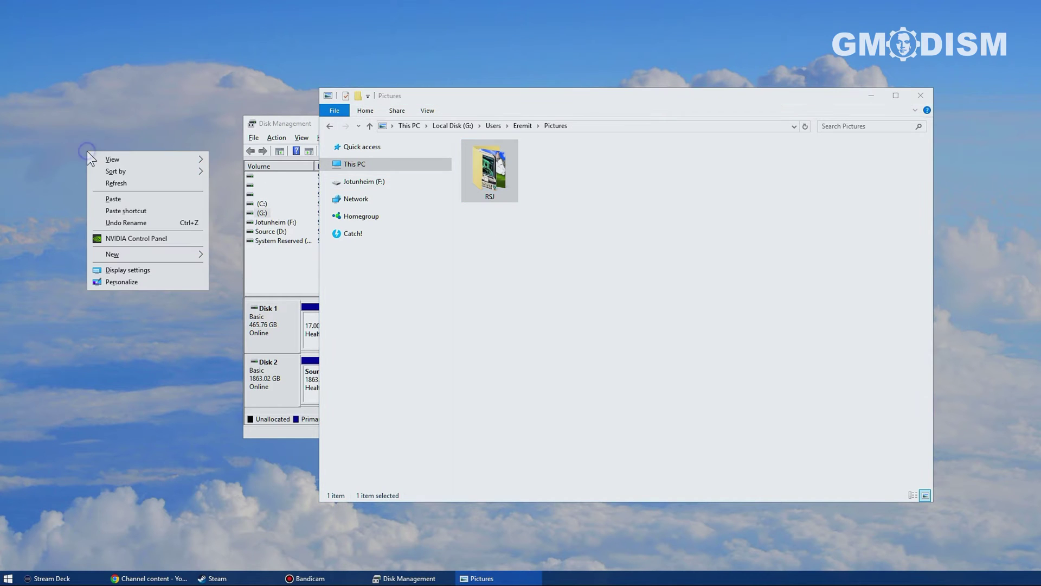
click(125, 197)
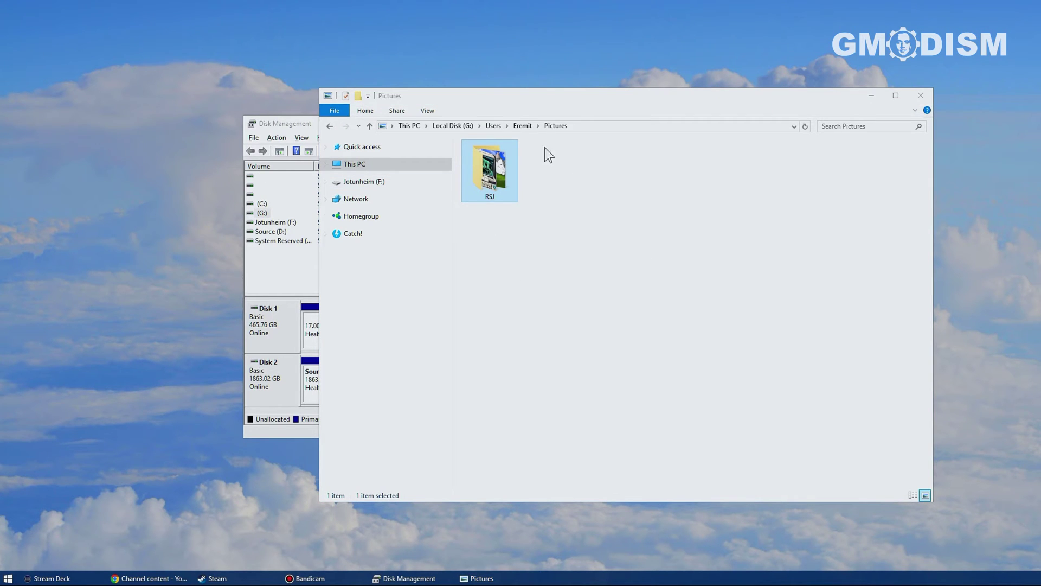
- Drag the Marvell Ethernet driver archive from Downloads to the desktop and close Explorer
click(514, 128)
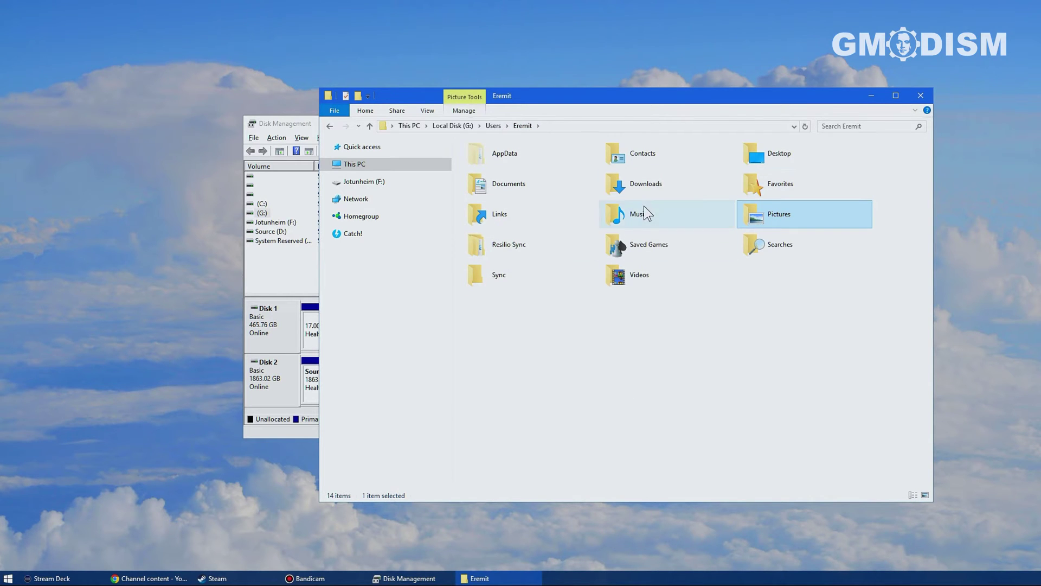
click(632, 181)
double_click(632, 181)
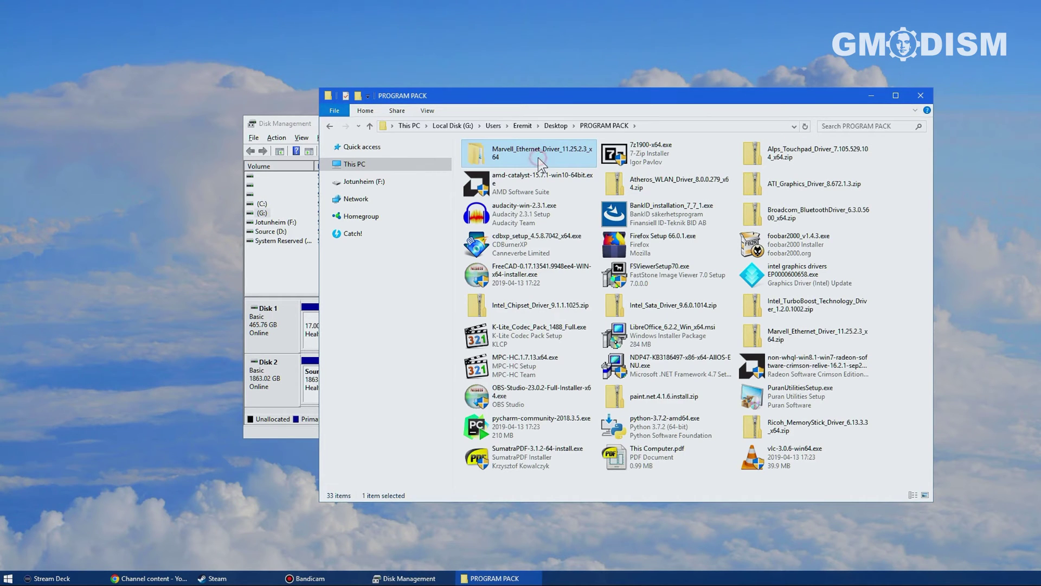
drag(538, 157, 142, 205)
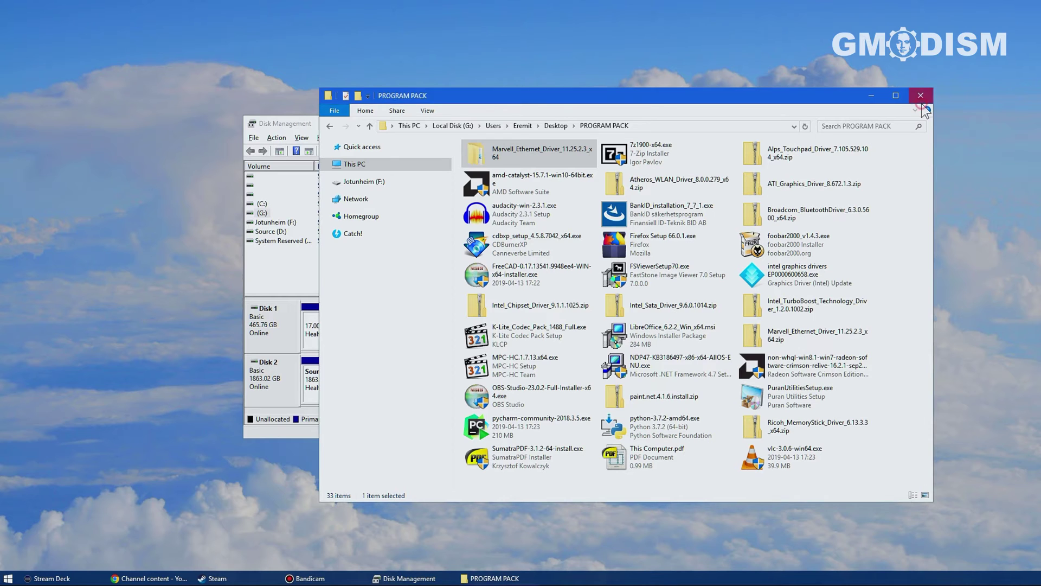
click(922, 104)
drag(519, 124, 560, 132)
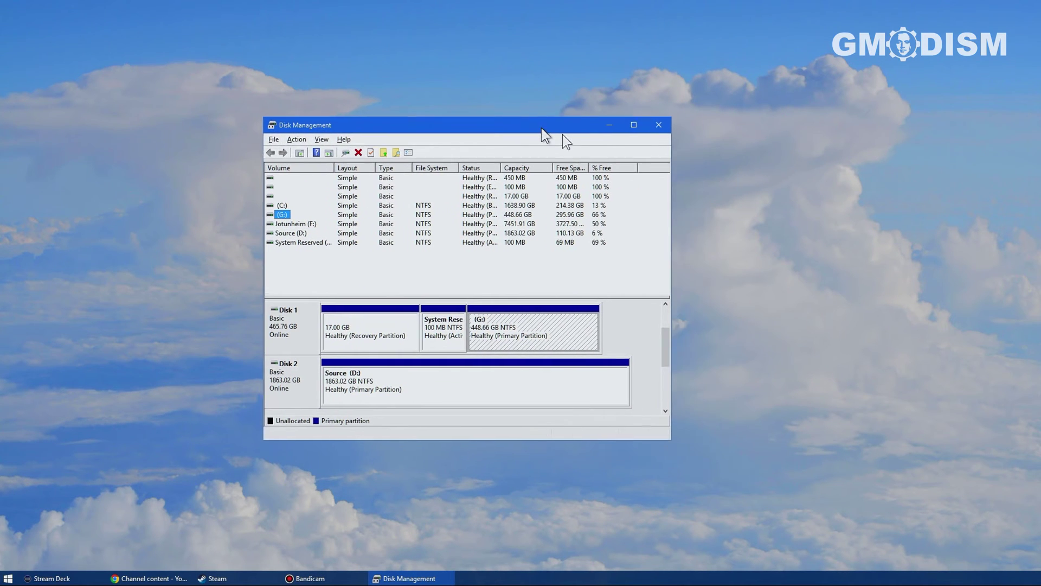
- Launch Puran Utilities from Start search and start File Recovery on drive (G:)
click(6, 581)
text(pura)
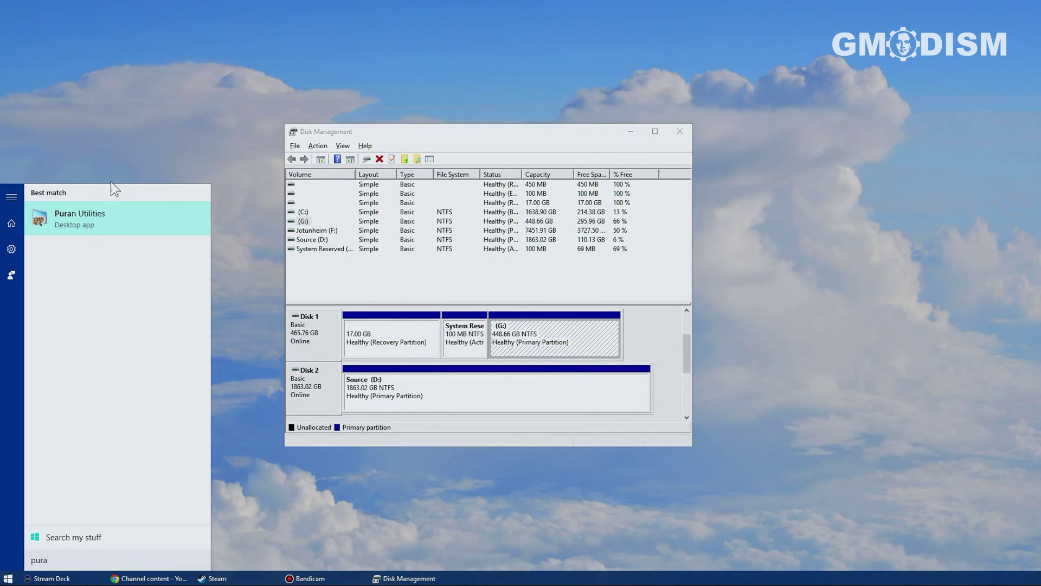
click(114, 218)
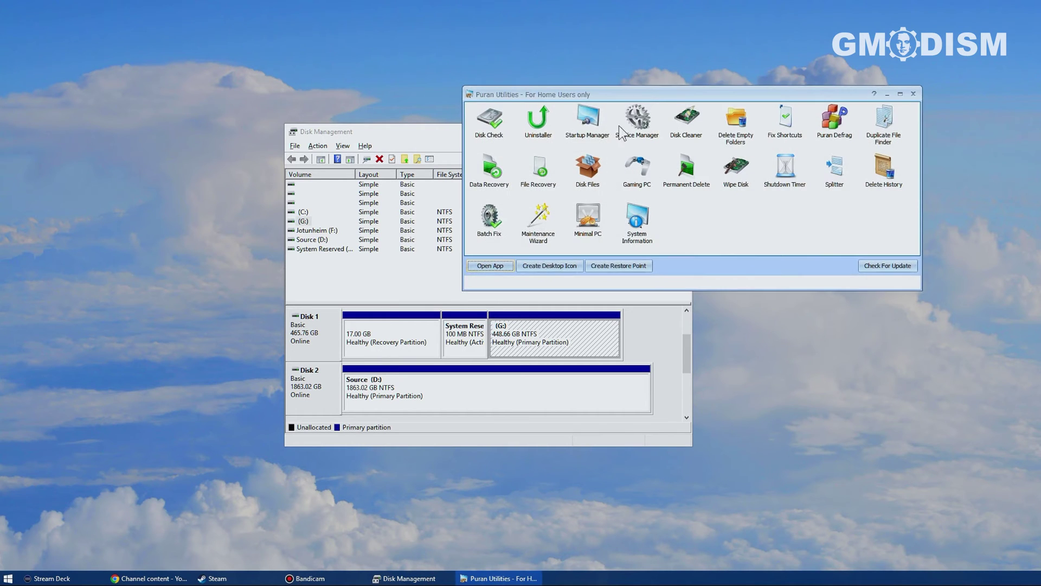
mouse_move(644, 92)
mouse_down()
mouse_move(331, 96)
mouse_move(255, 79)
mouse_up()
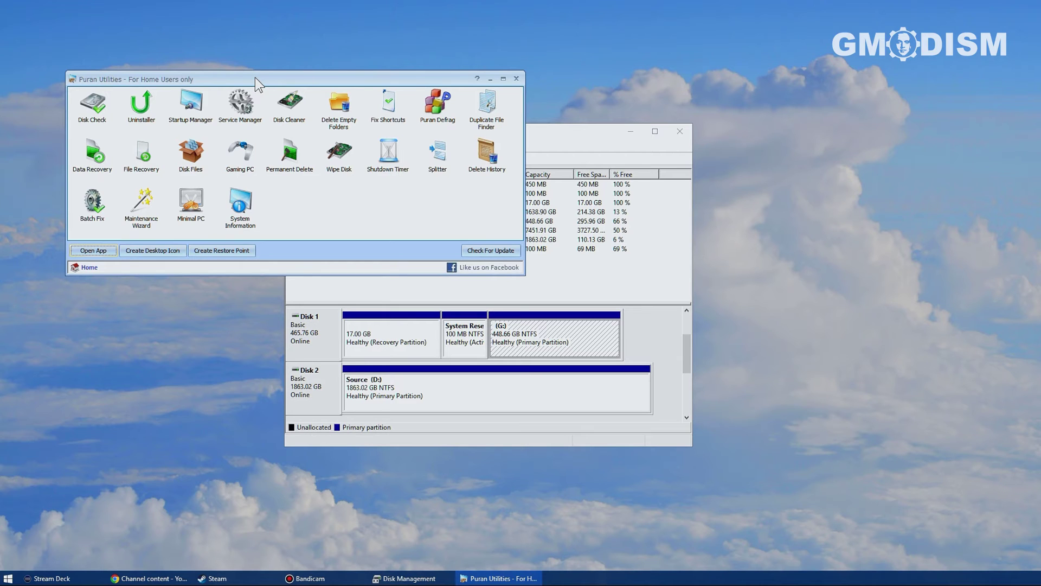
click(145, 158)
double_click(144, 160)
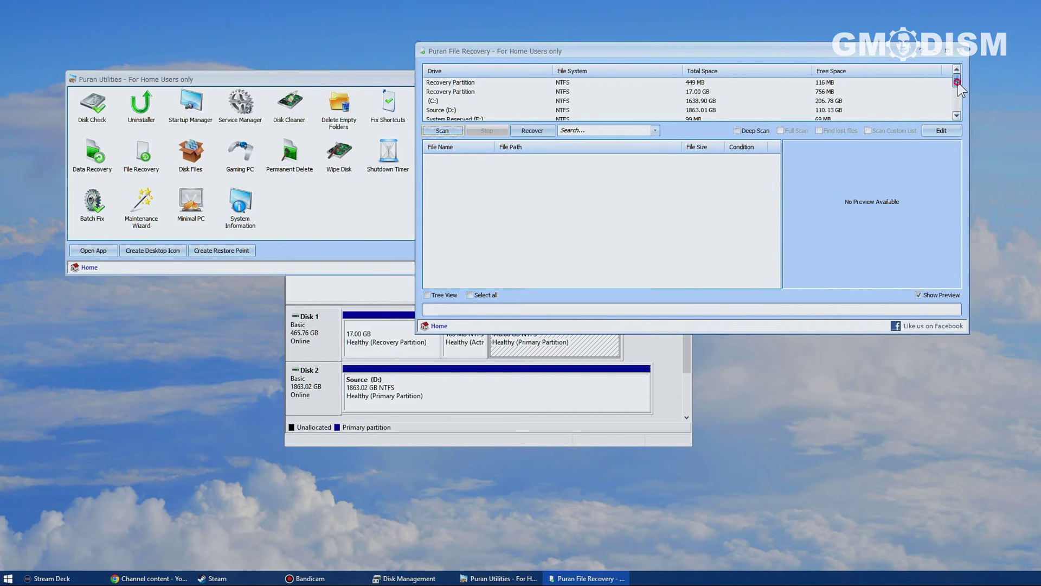
drag(958, 83, 959, 93)
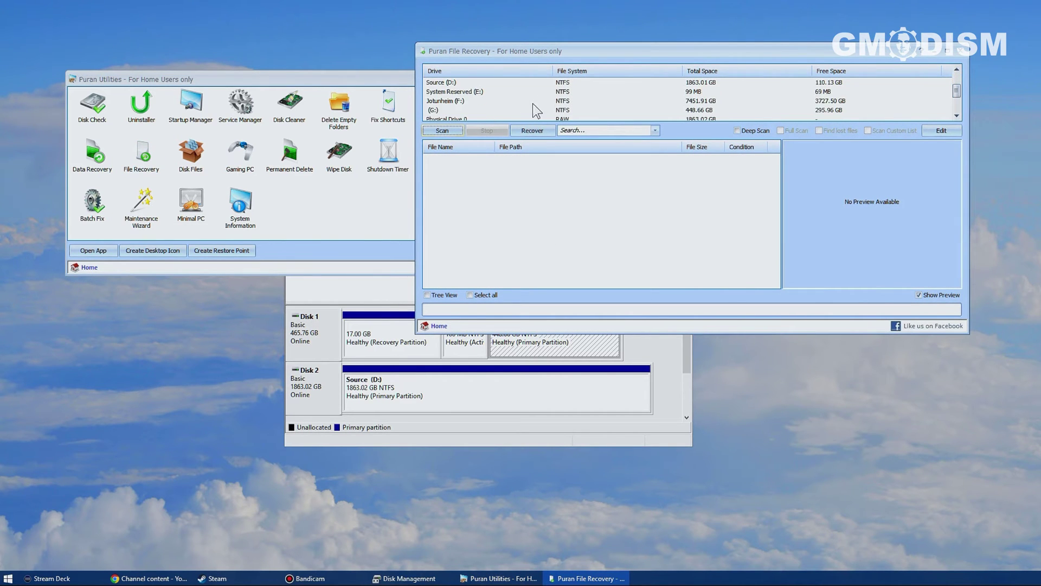
click(700, 109)
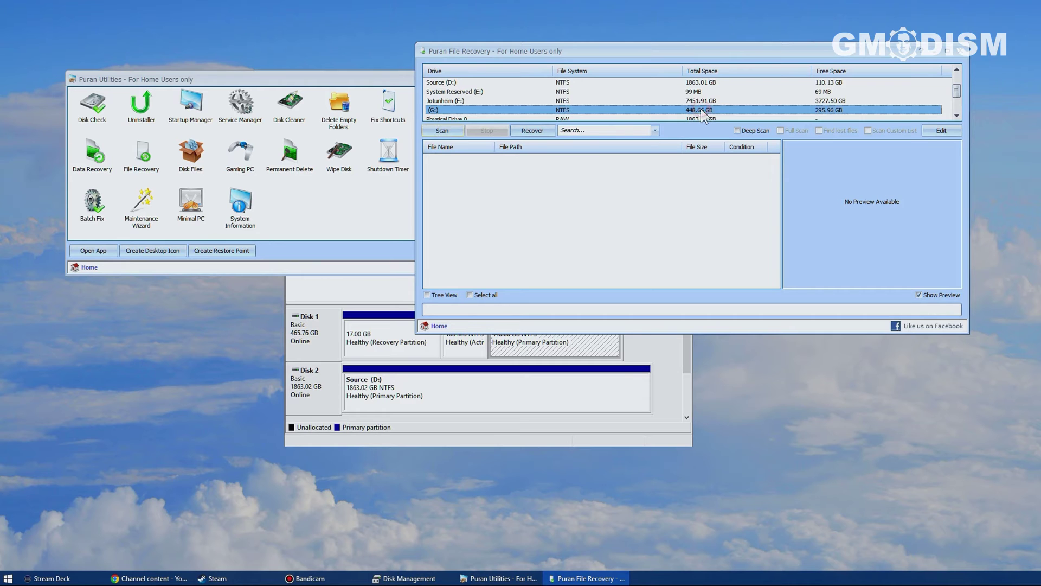
- Scan drive (G:) for deleted files and dismiss the found-files notice
click(440, 131)
drag(546, 54, 345, 111)
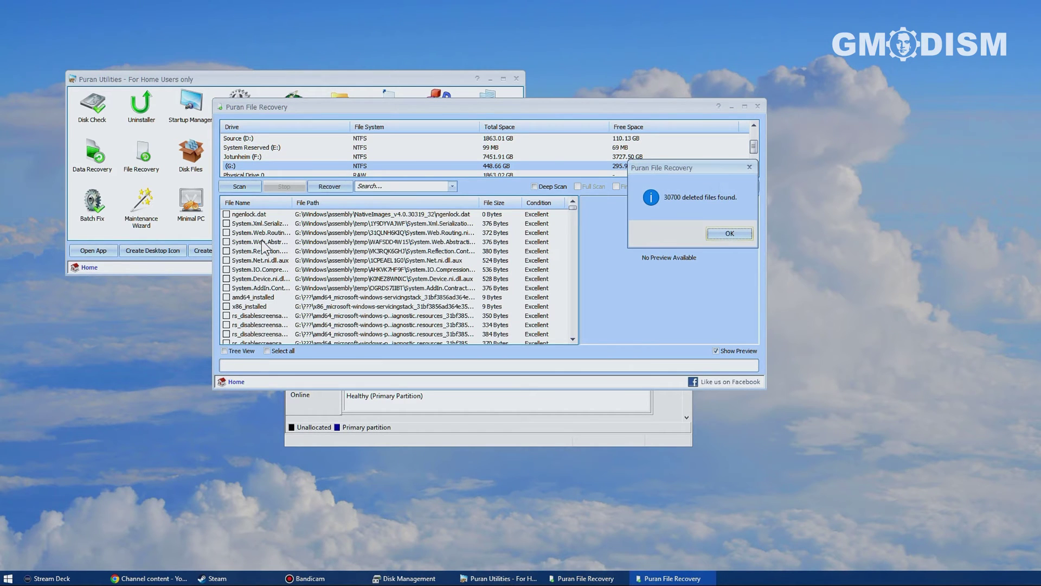
click(730, 233)
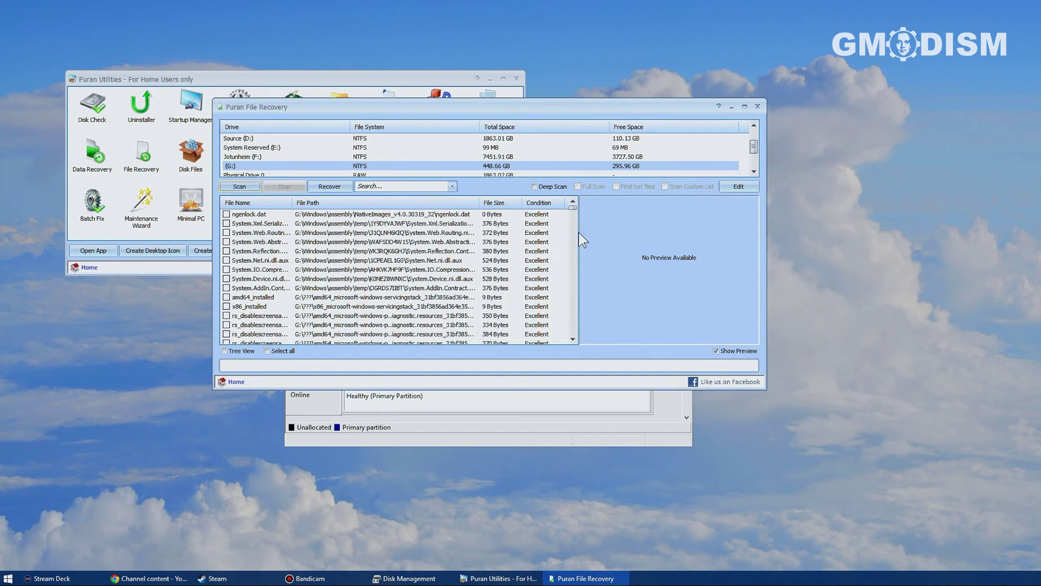
drag(572, 208, 573, 351)
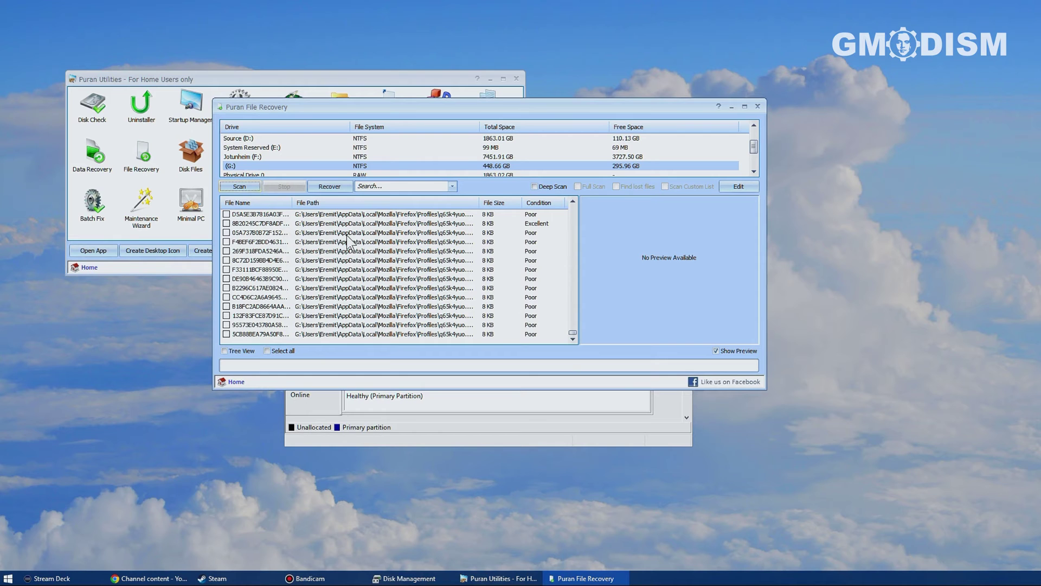
- Preview an Excellent-condition recoverable file, then close File Recovery and Puran Utilities
click(347, 264)
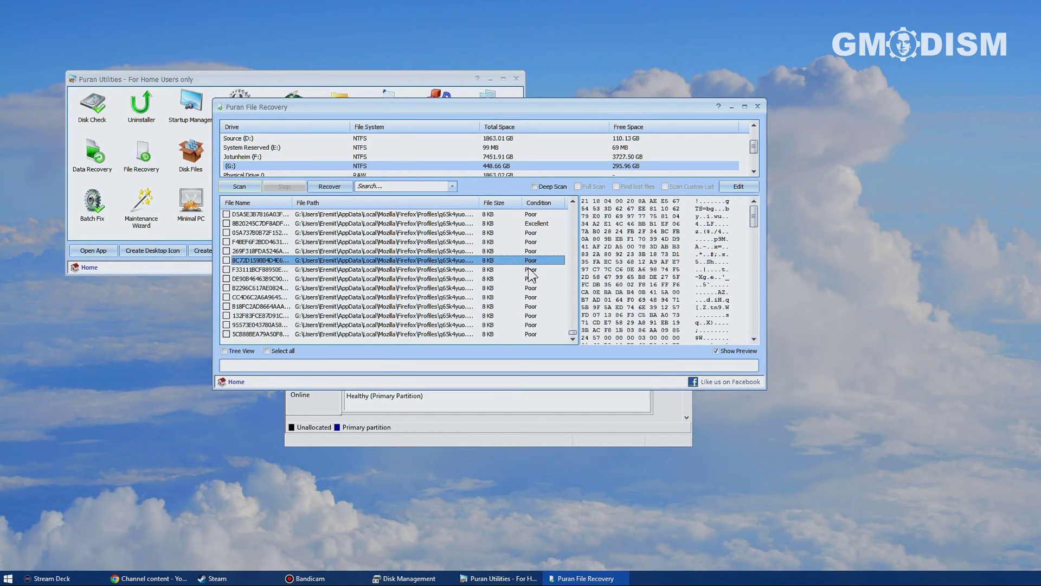
click(539, 226)
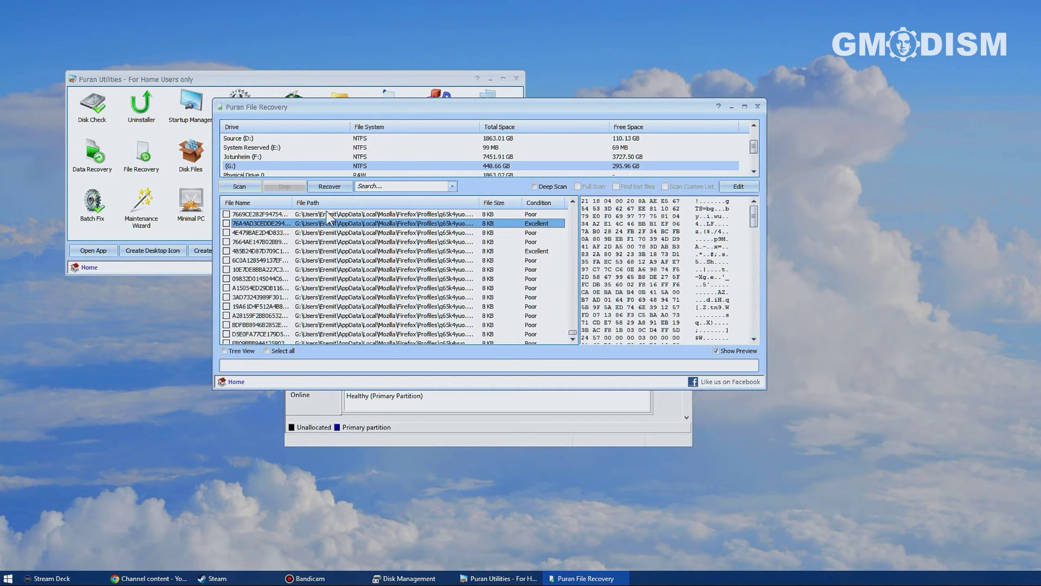
click(758, 106)
click(516, 78)
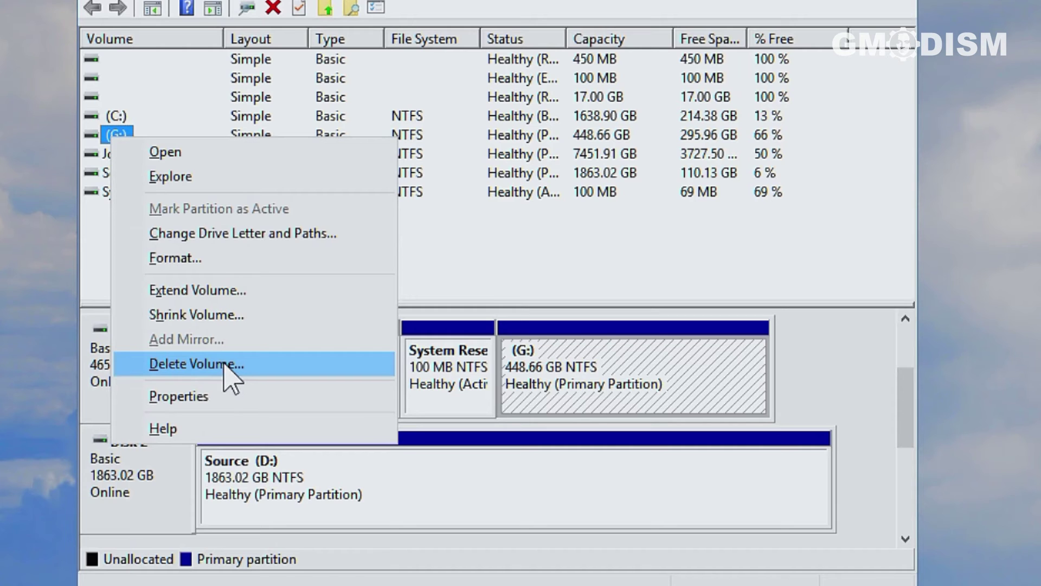
- Force-delete the in-use G: volume, leaving 448.66 GB unallocated on Disk 1
click(207, 368)
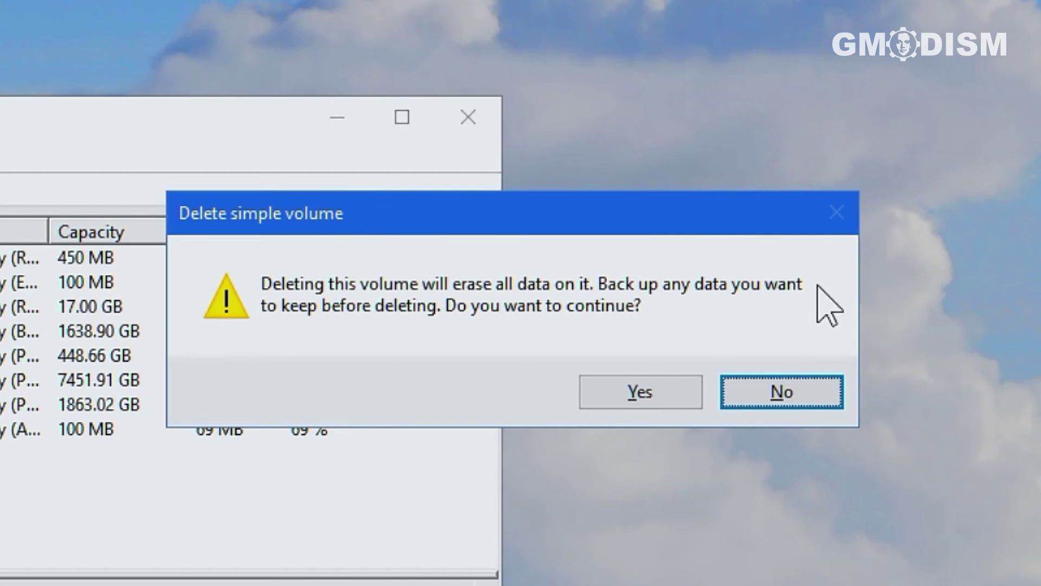
click(660, 393)
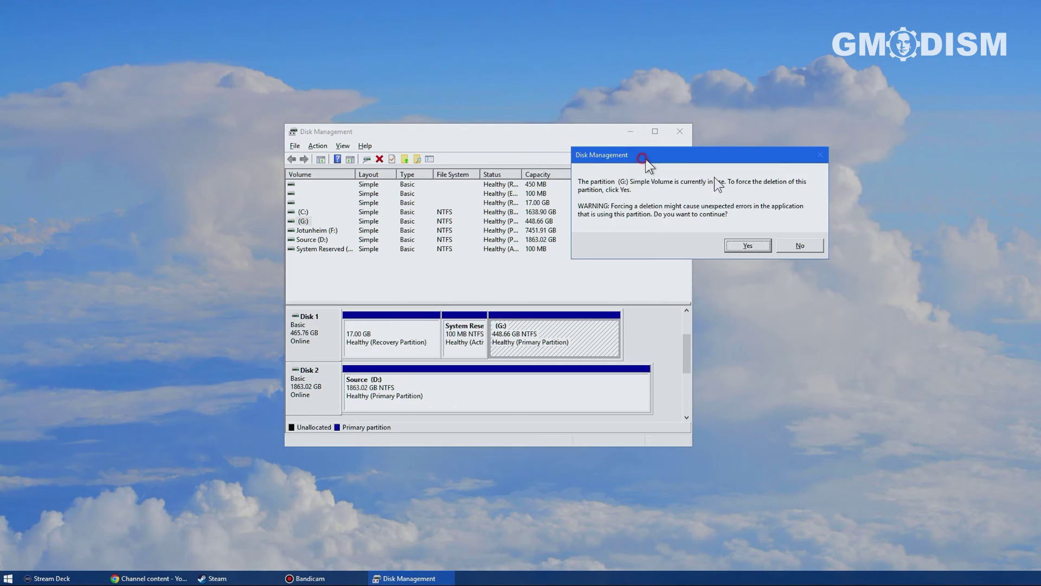
drag(707, 163, 795, 188)
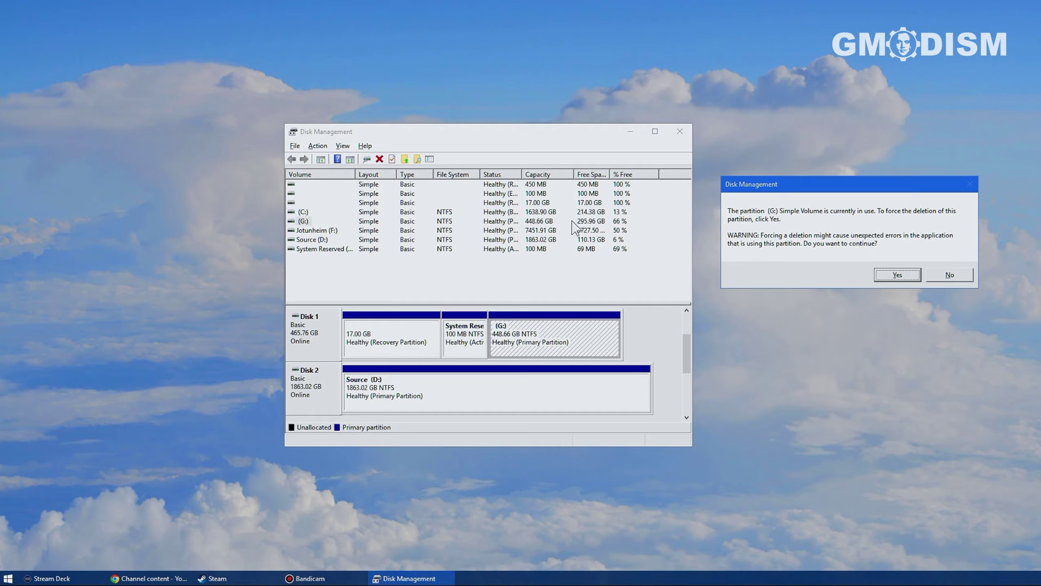
click(891, 274)
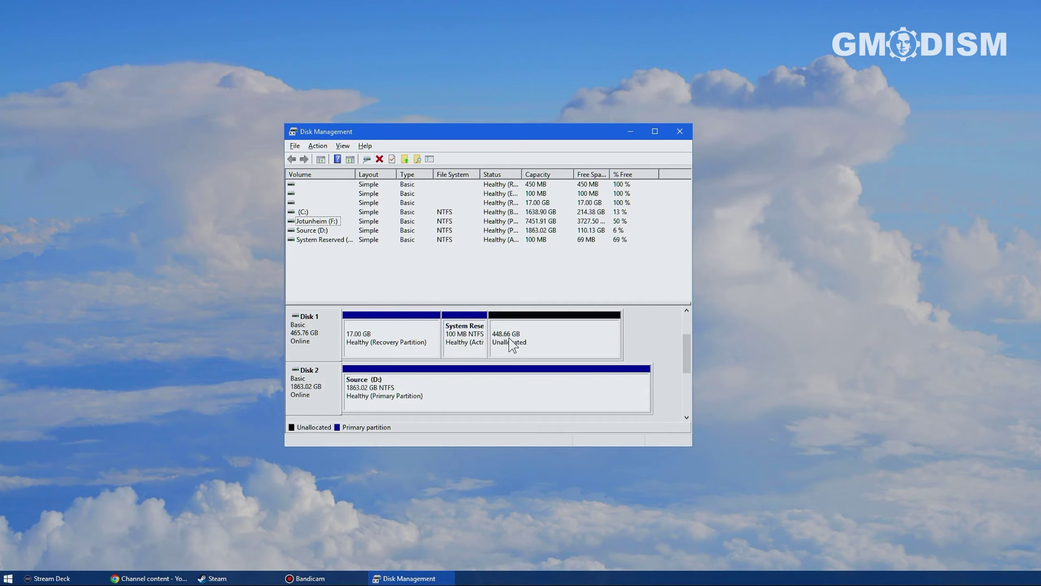
- Delete Disk 1's System Reserved partition and confirm with Yes
right_click(454, 325)
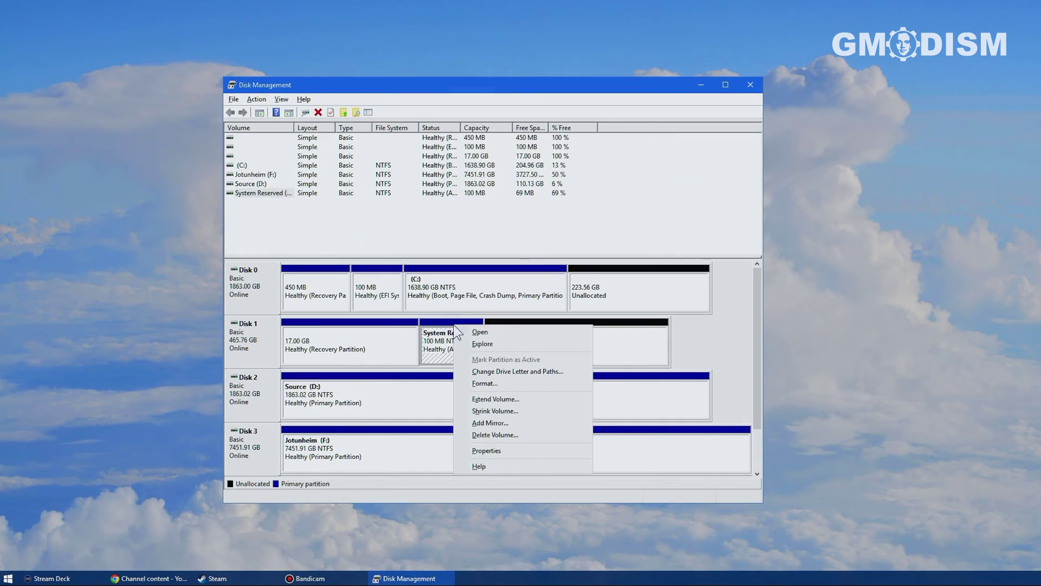
click(512, 433)
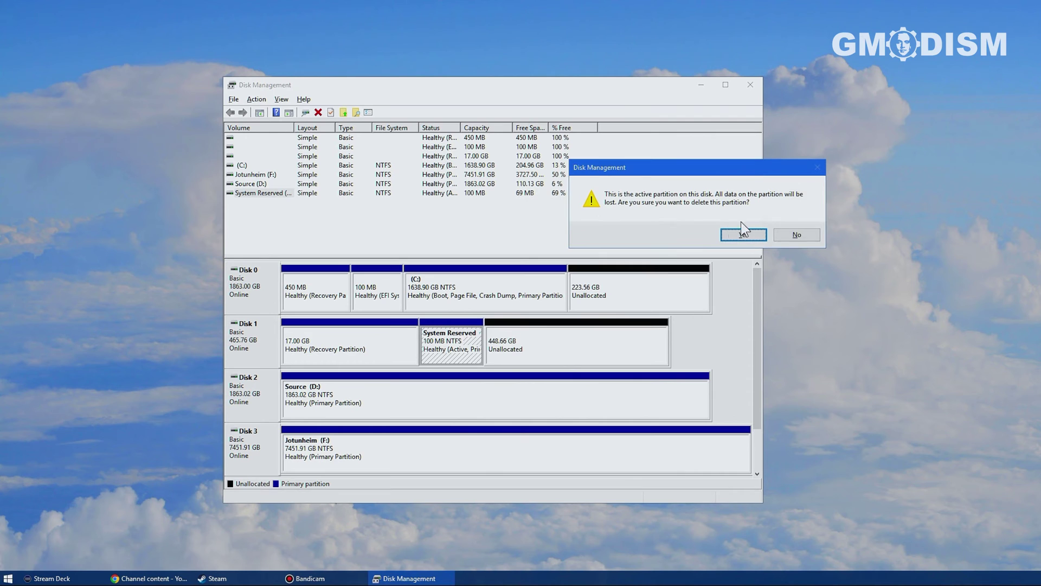
click(742, 234)
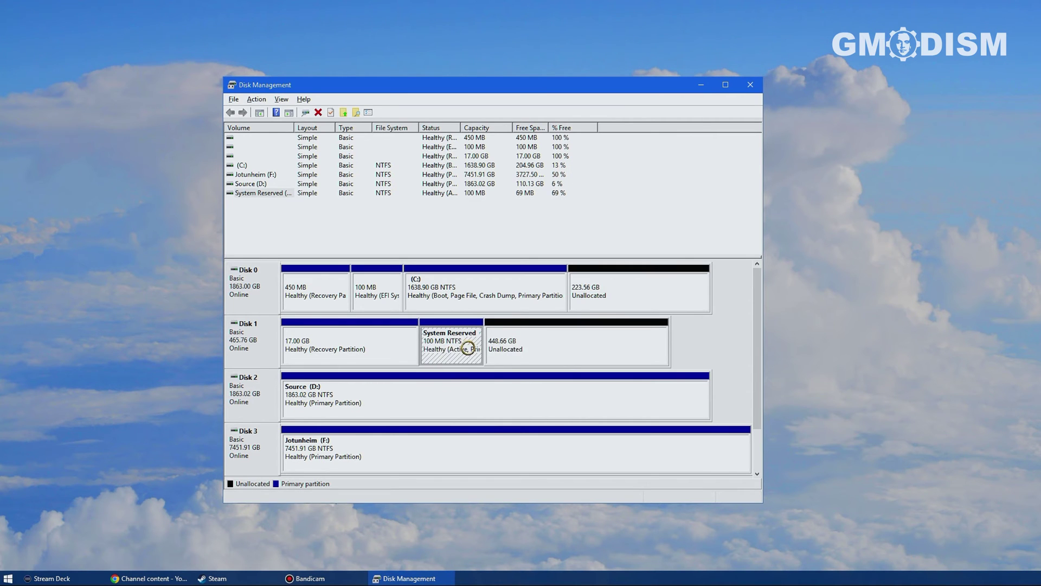
- Check the context-menu options for the 17 GB recovery partition
right_click(389, 350)
click(396, 341)
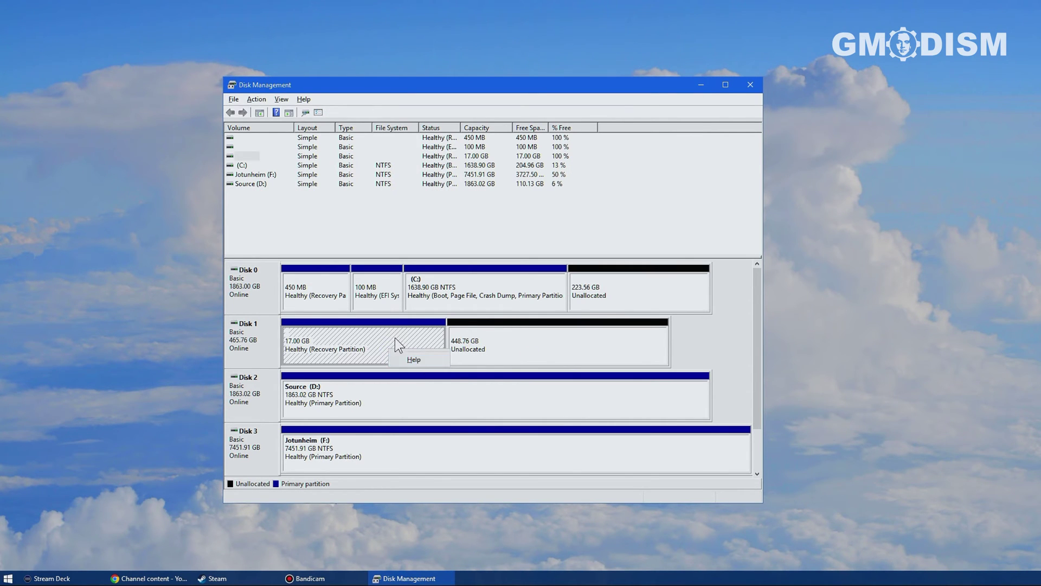
right_click(396, 343)
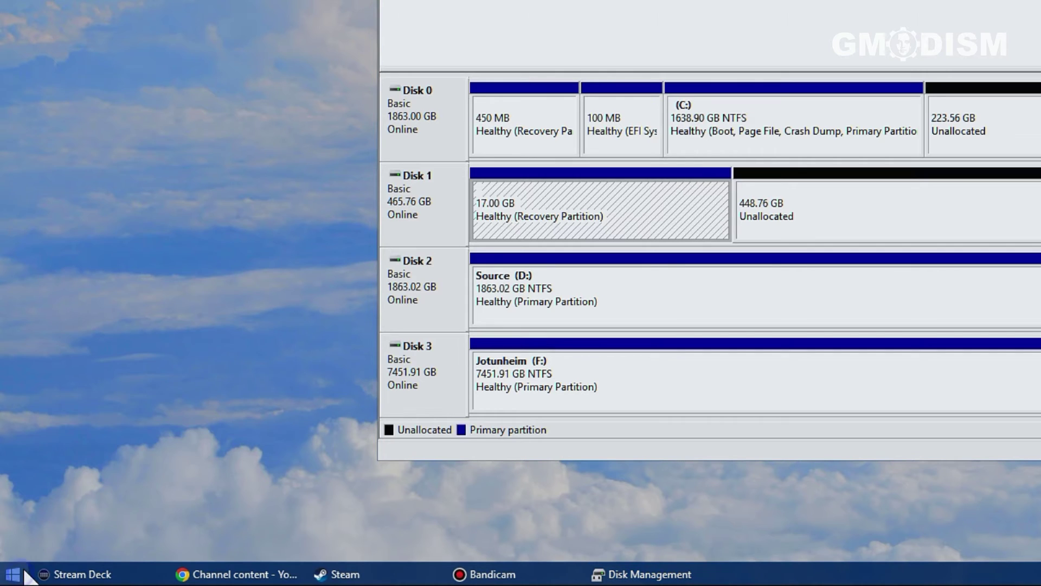
right_click(13, 575)
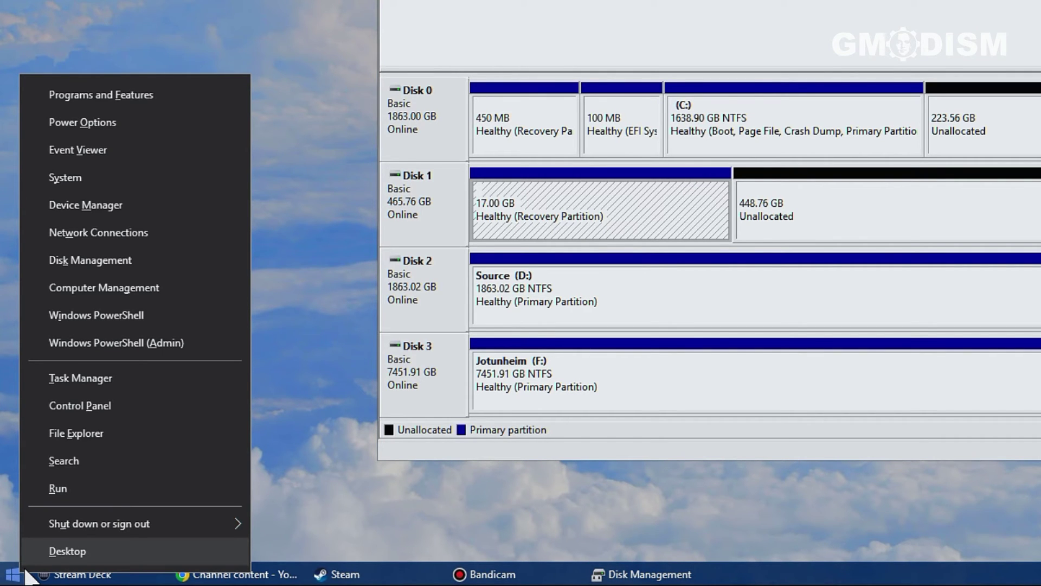
- In an admin PowerShell, run diskpart, list disks and select disk 1
click(205, 342)
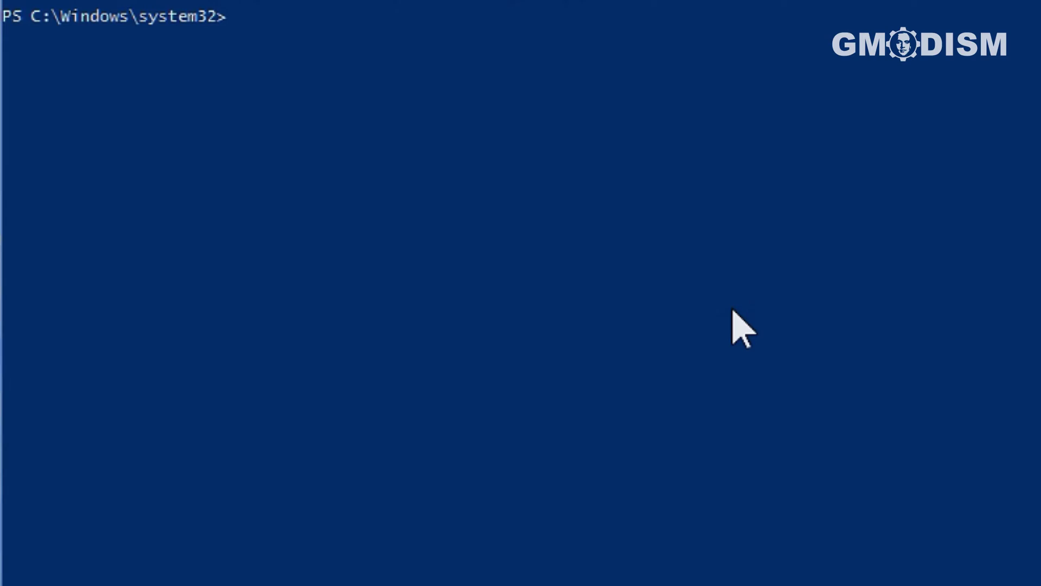
text(di)
text(skpart)
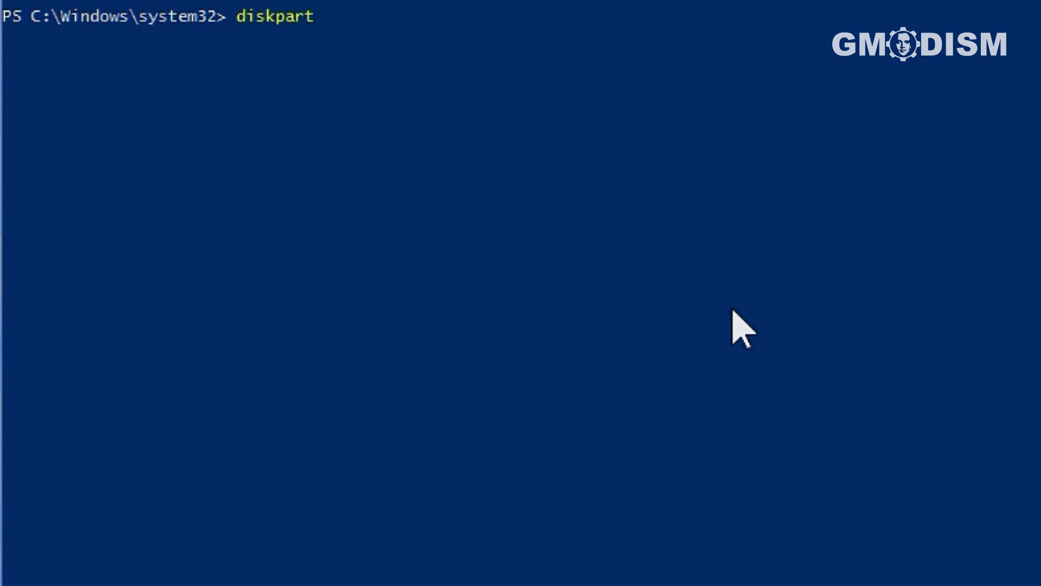
key(Return)
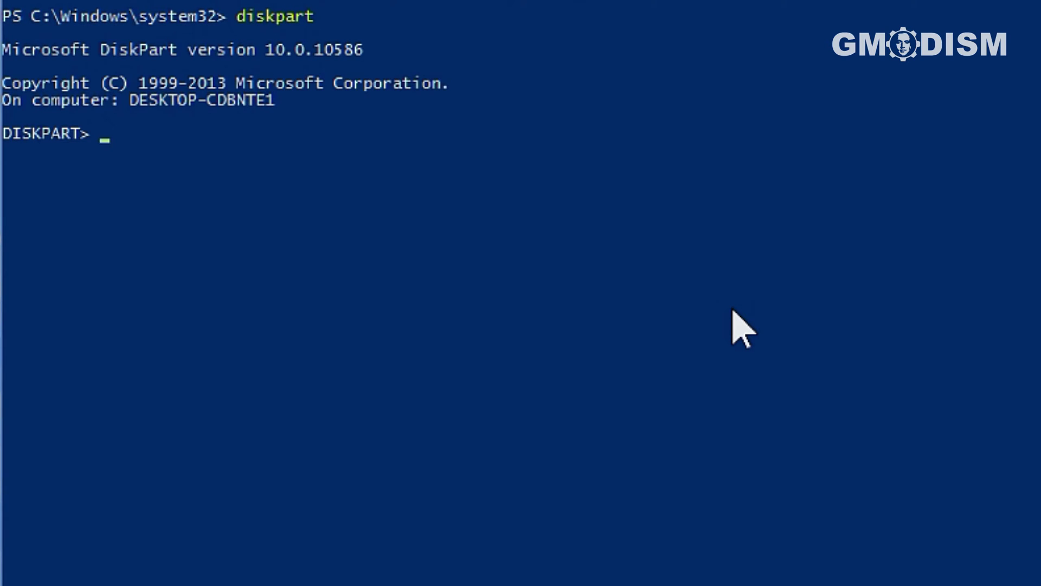
text(l)
text(ist disk)
key(Return)
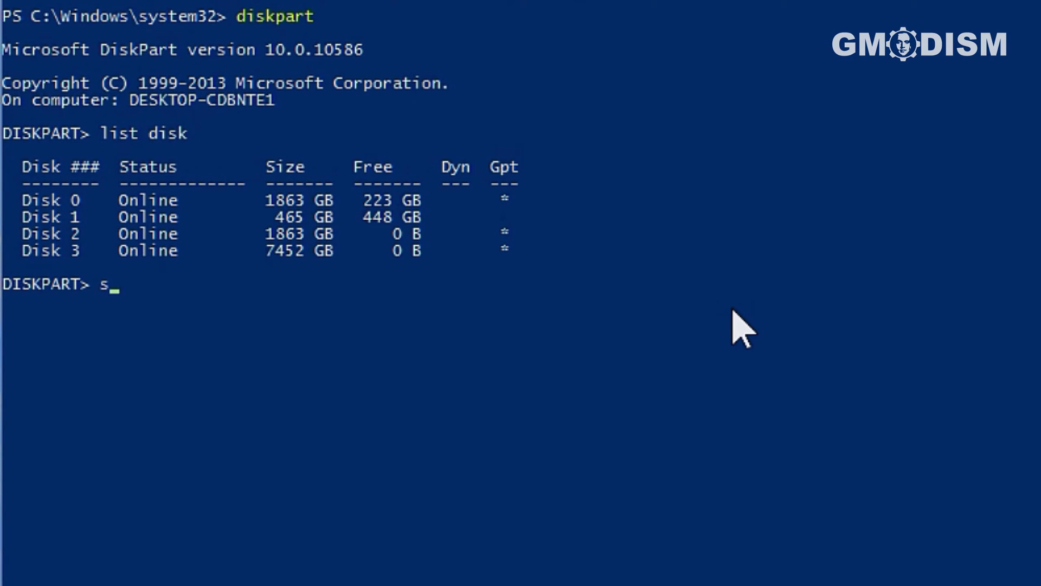
text(elect dis)
text(k 1)
key(Return)
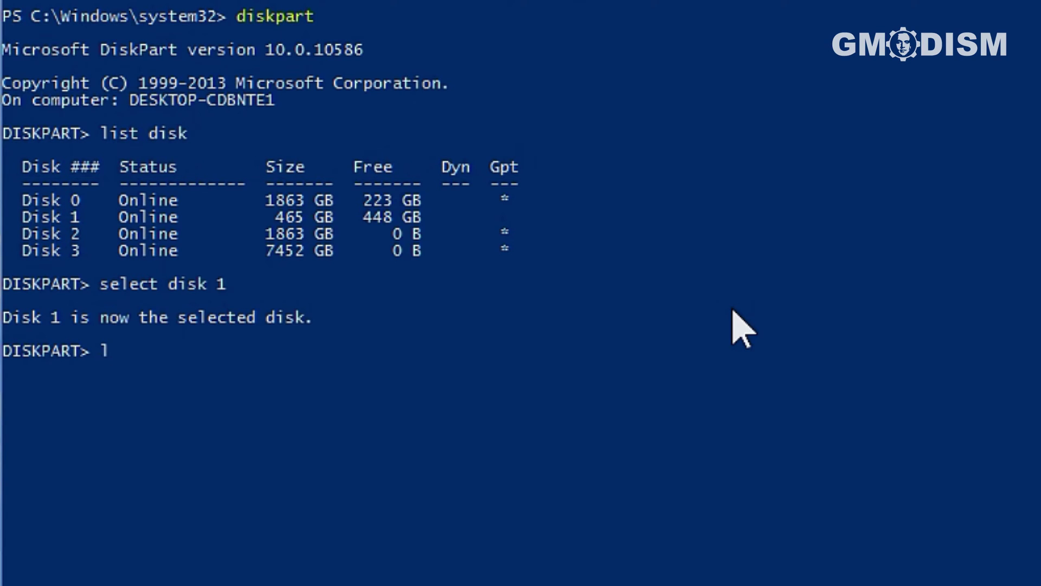
text(ist part)
- List partitions, select partition 1, run delete part override, then close PowerShell
key(Return)
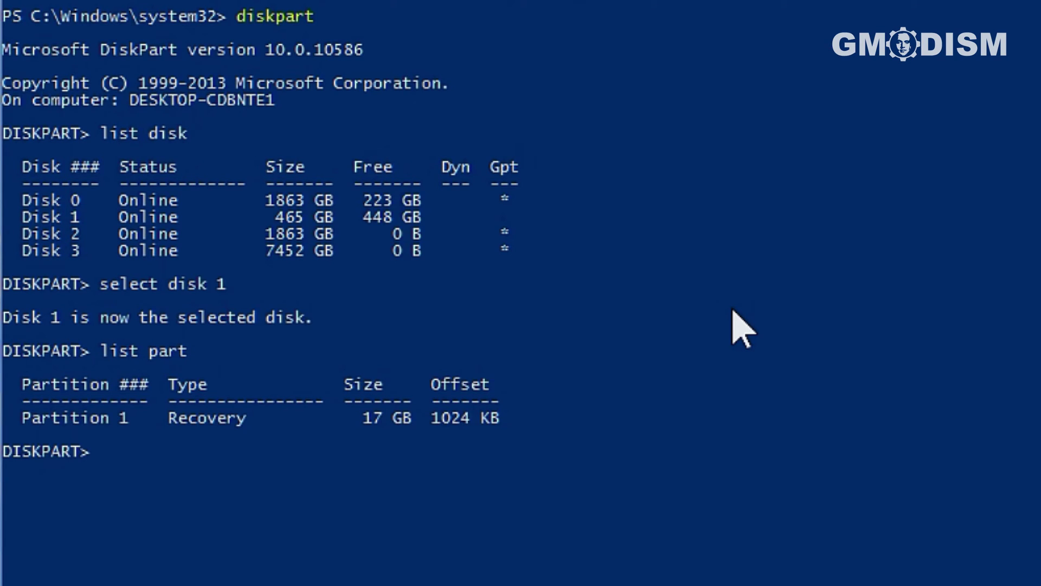
text(se)
text(lect part)
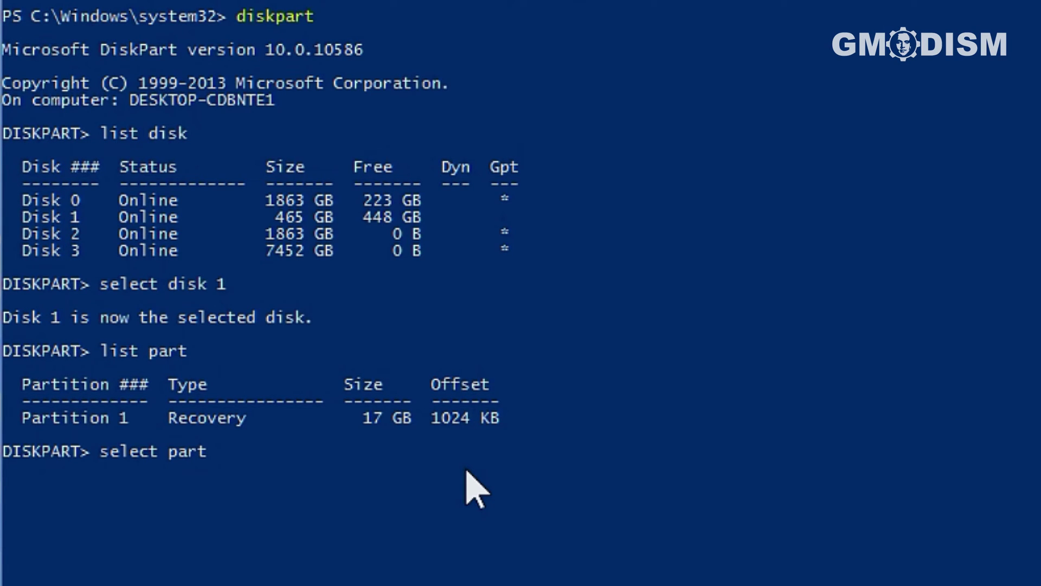
text( 1)
key(Return)
text(del)
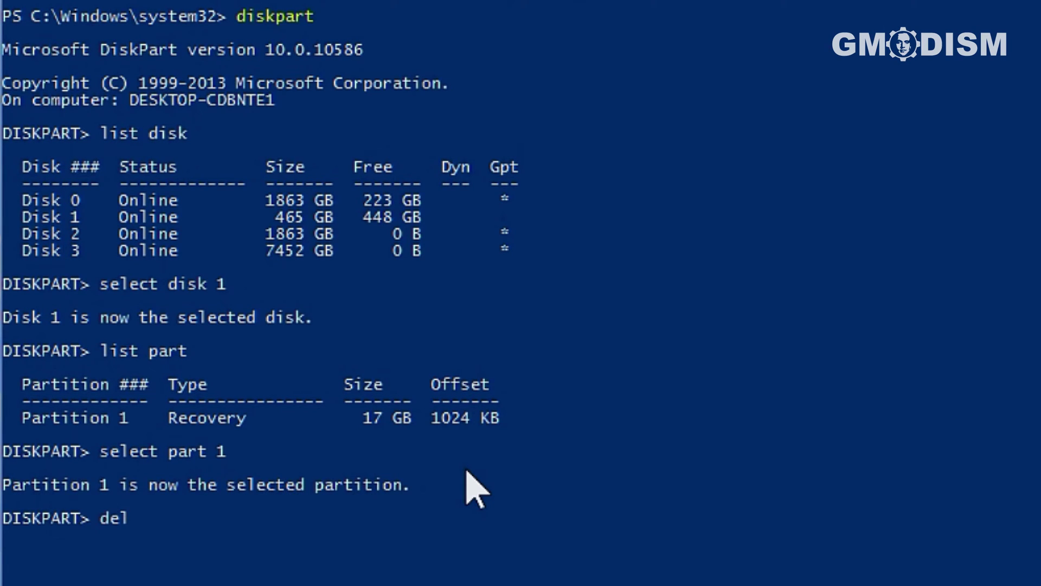
text(ete part )
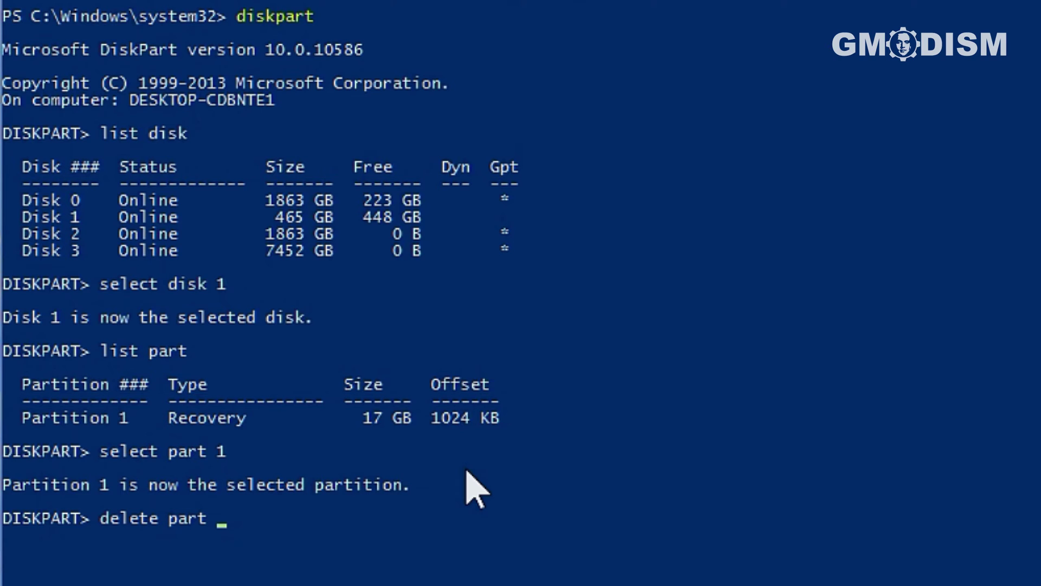
text(override)
key(Return)
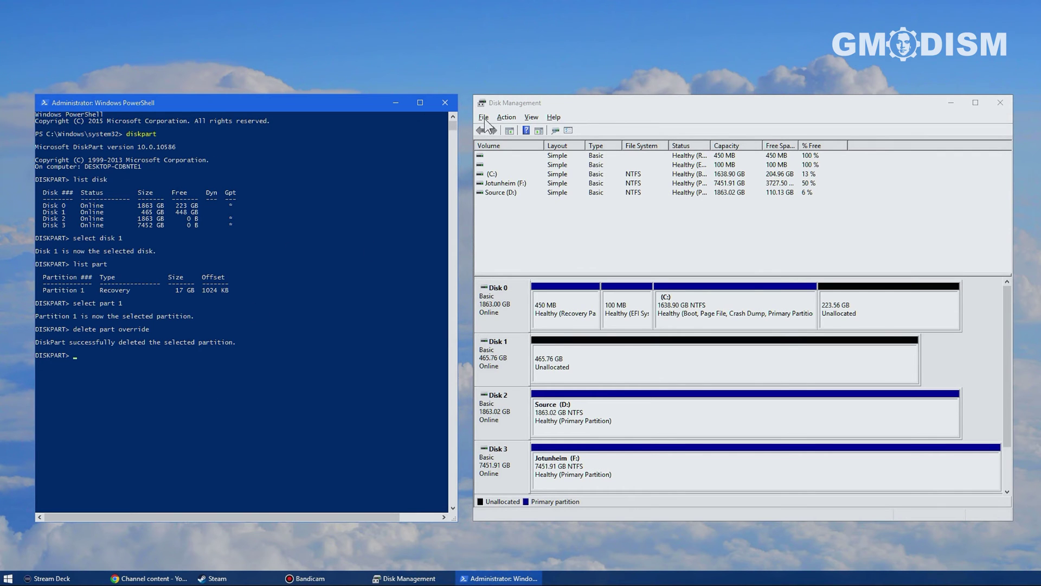
click(445, 103)
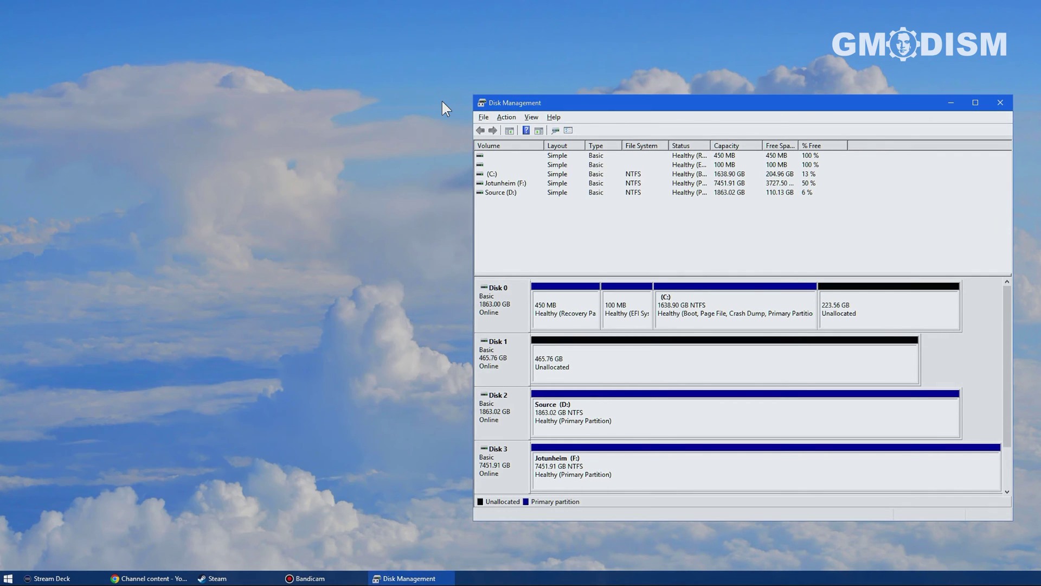
- Start the New Simple Volume Wizard on Disk 1's unallocated space
click(736, 359)
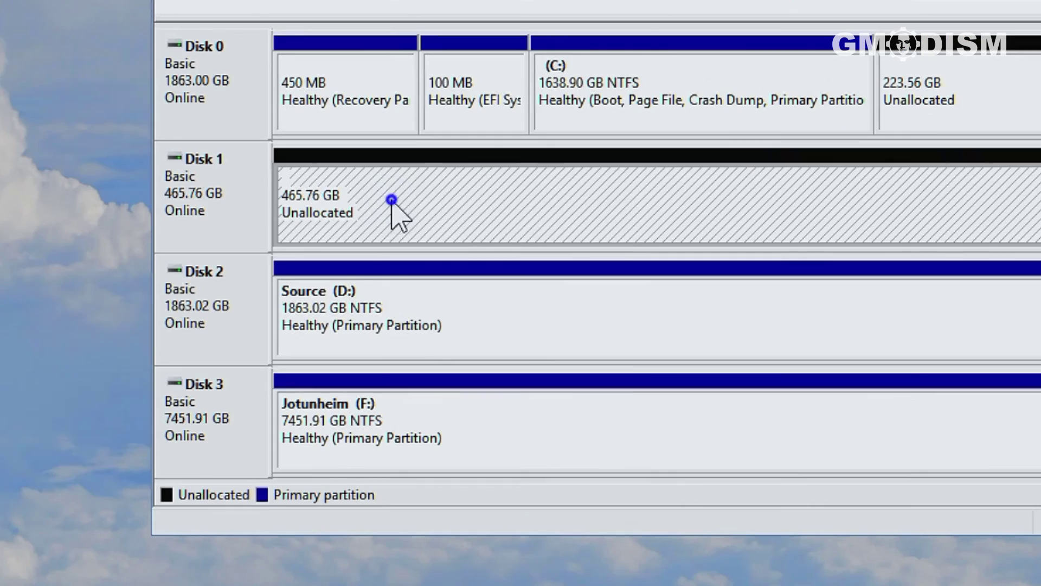
right_click(587, 362)
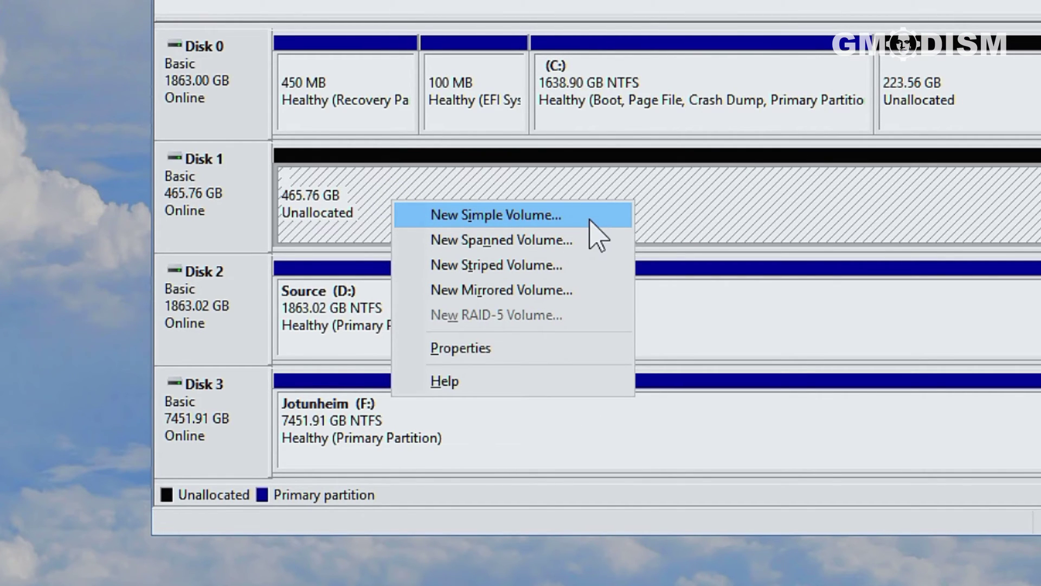
click(589, 216)
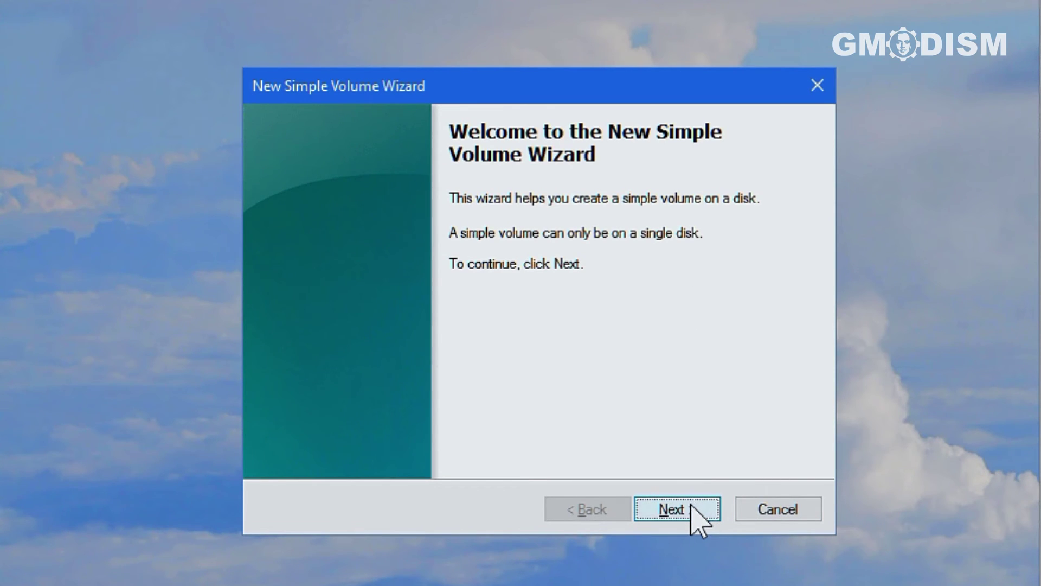
click(691, 506)
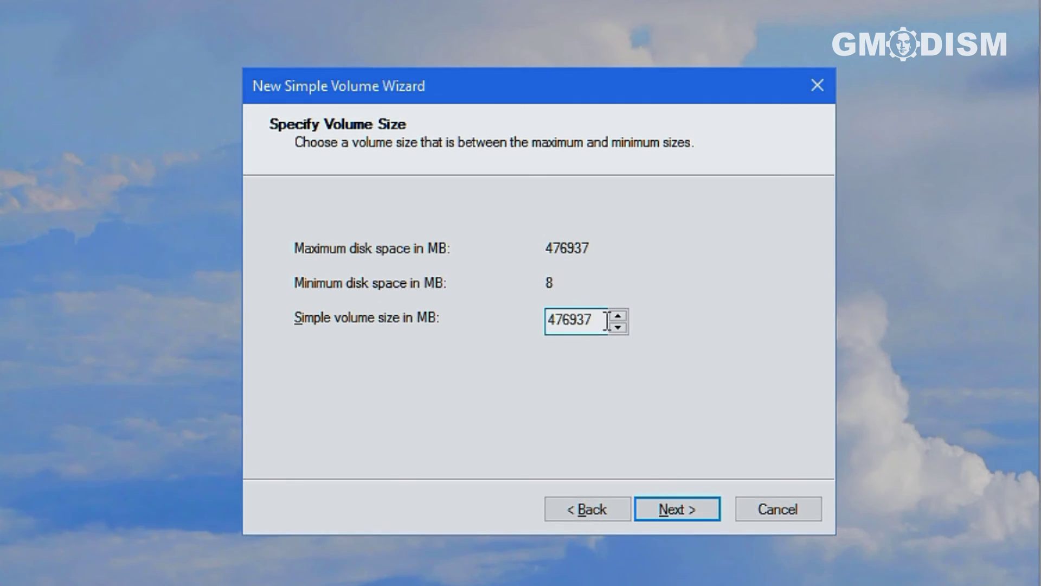
- Keep the full 476937 MB volume size and advance to drive-letter assignment
click(617, 316)
drag(600, 323, 491, 322)
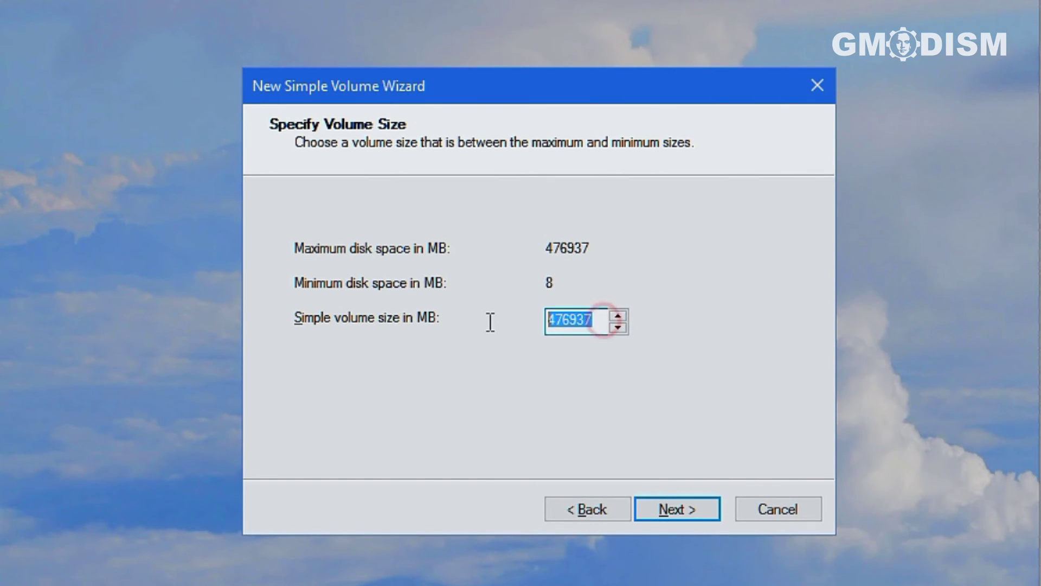
click(616, 371)
click(600, 320)
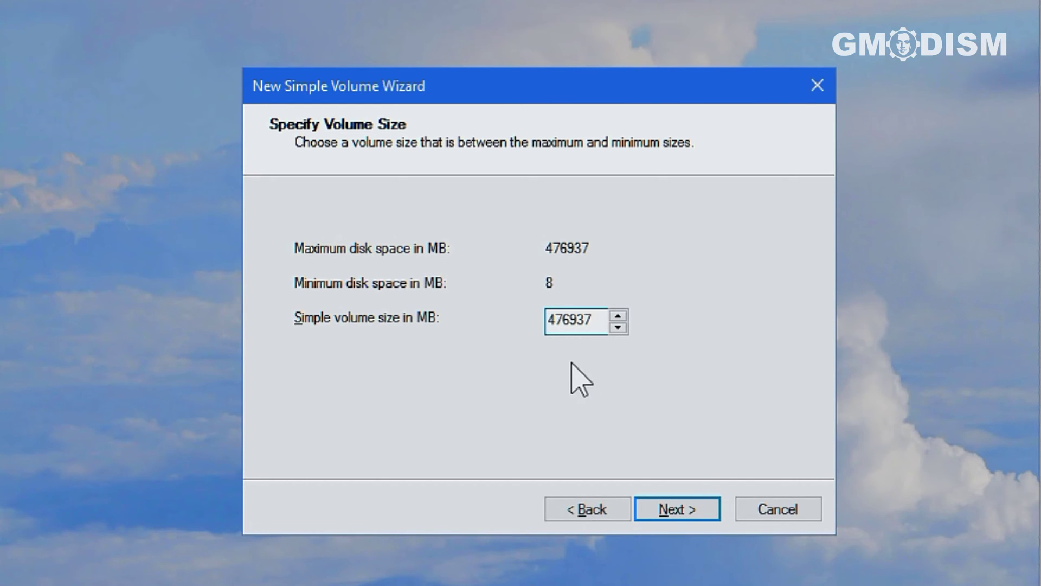
click(674, 511)
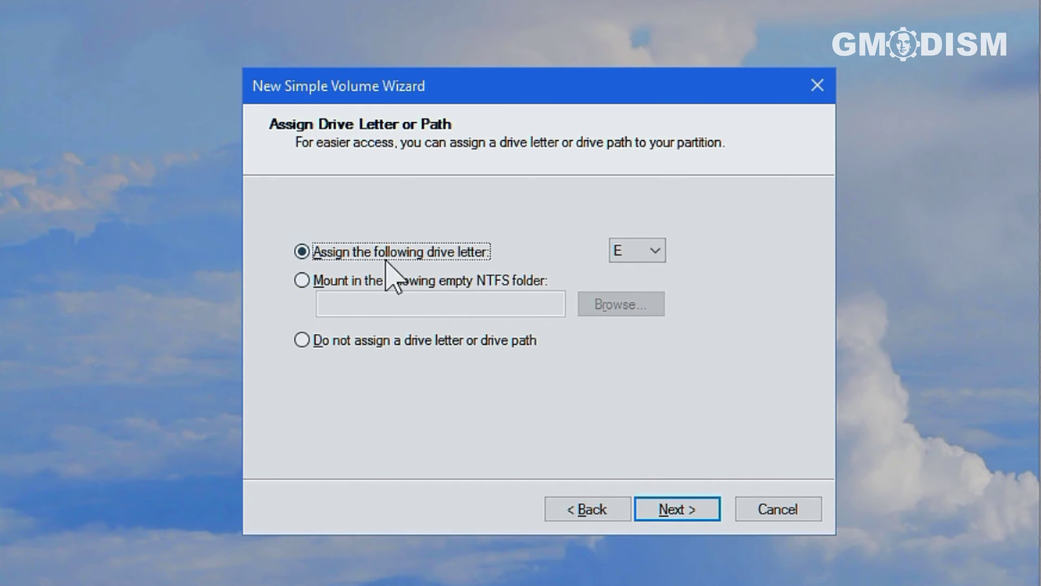
- Assign drive letter X to the new volume instead of the proposed E
click(644, 254)
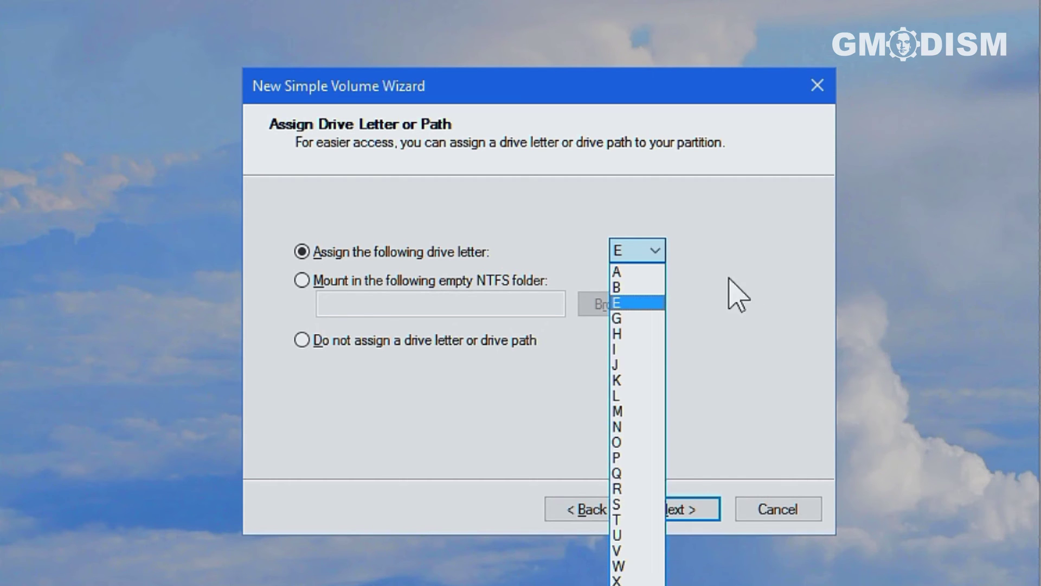
click(746, 268)
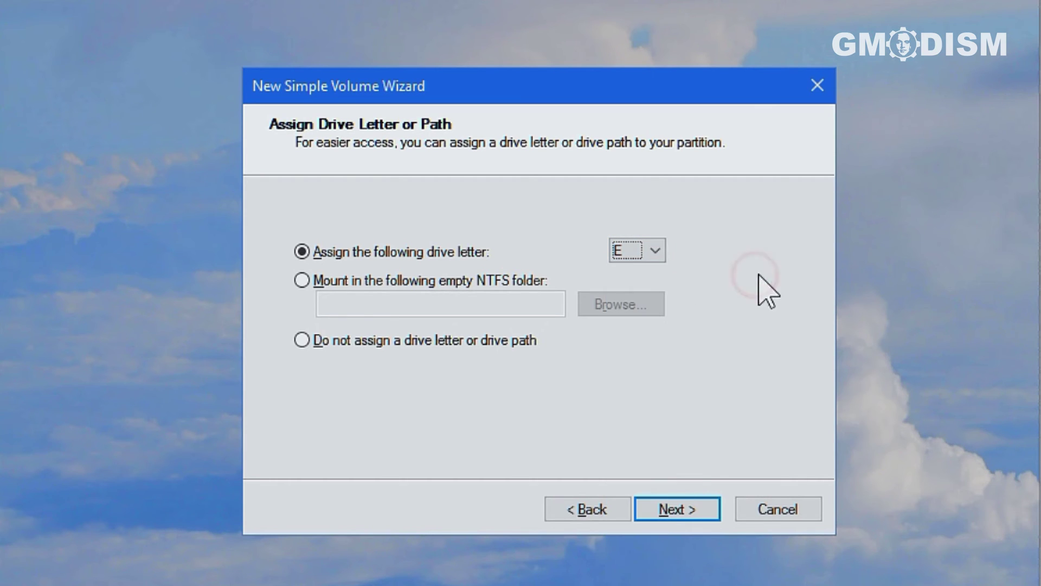
click(643, 253)
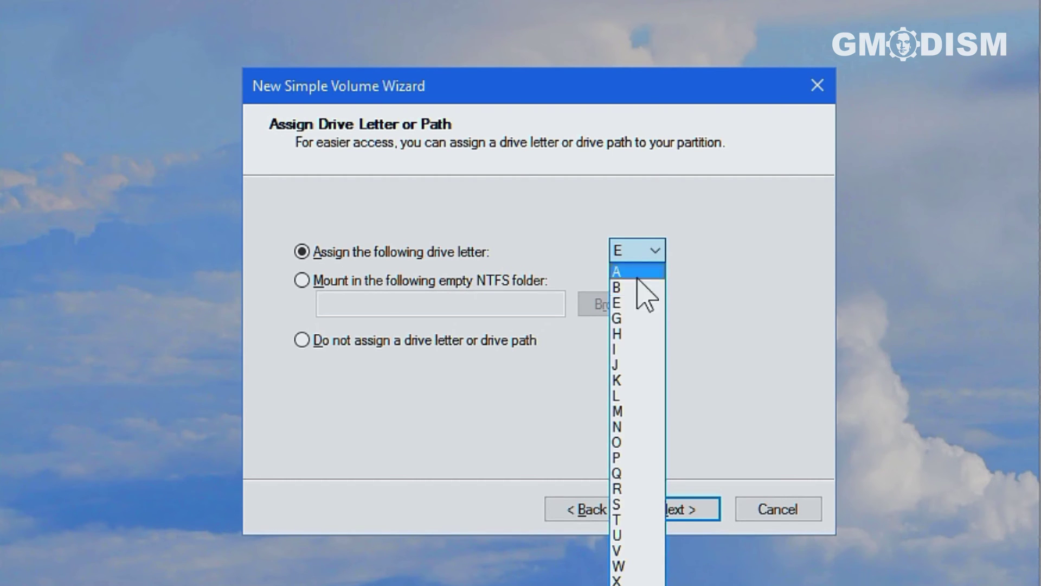
click(618, 579)
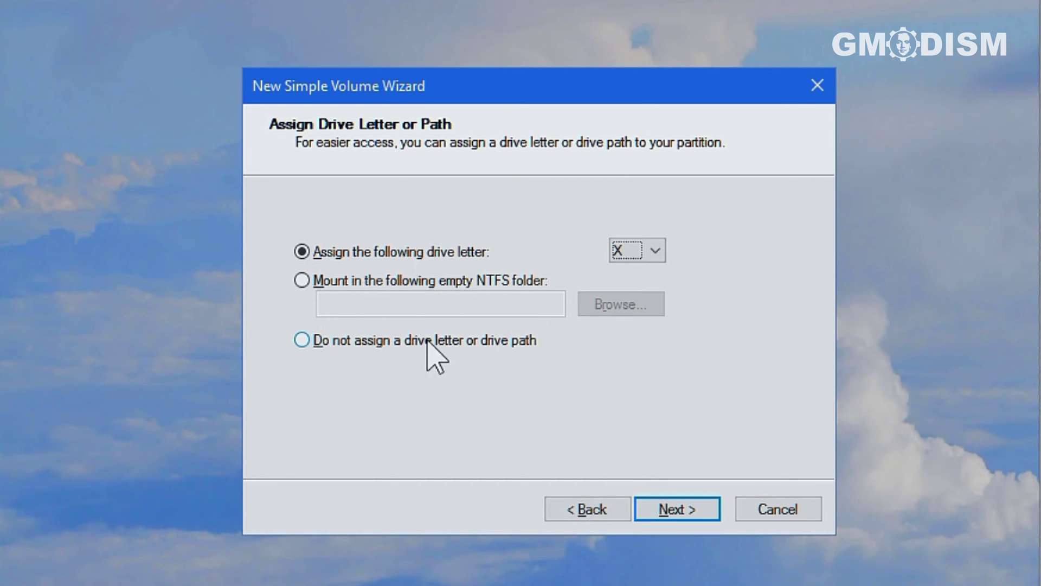
- Keep NTFS as the file system after briefly selecting exFAT
click(687, 511)
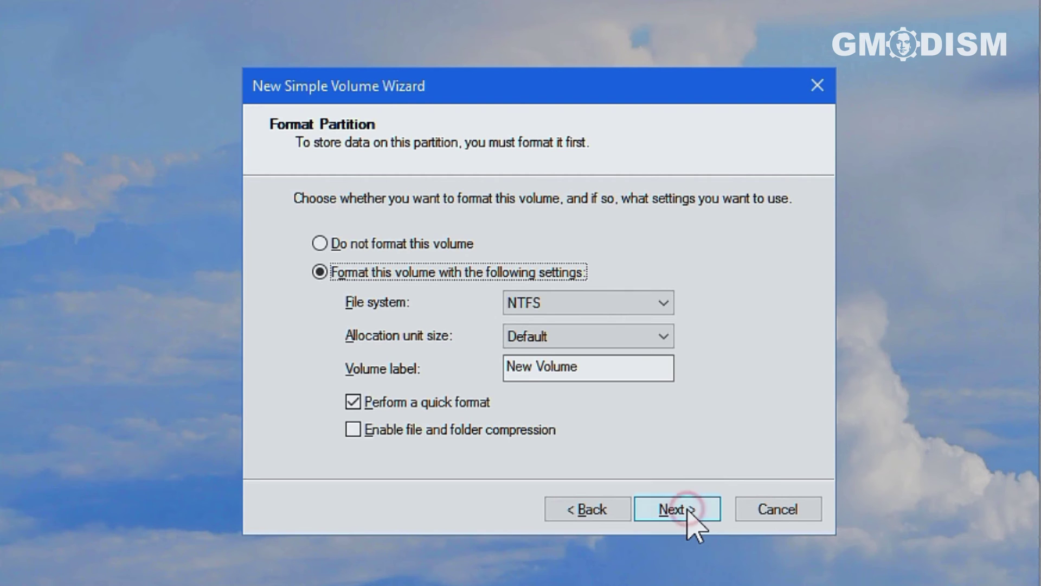
click(597, 305)
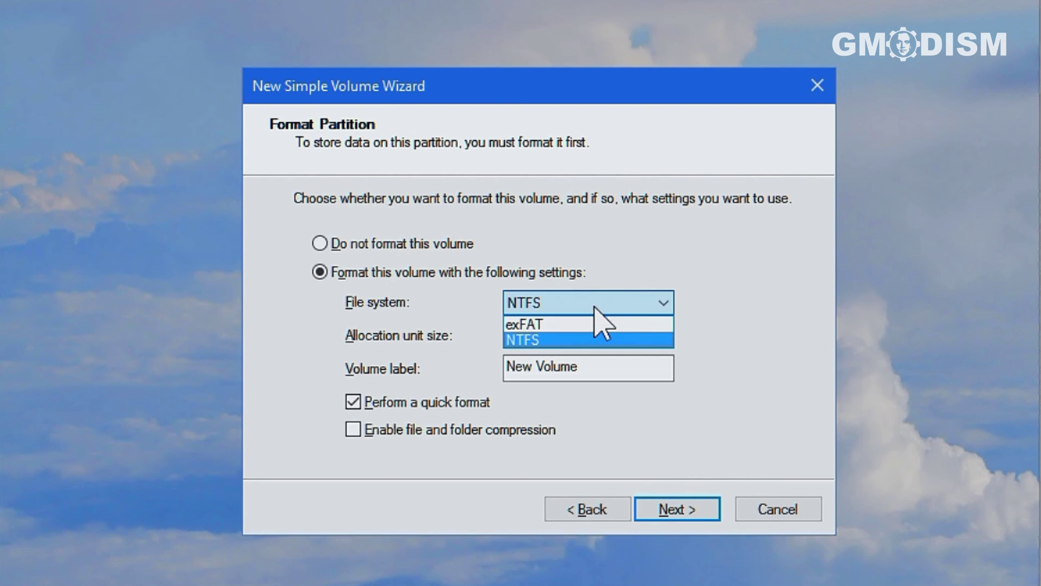
click(594, 308)
click(597, 324)
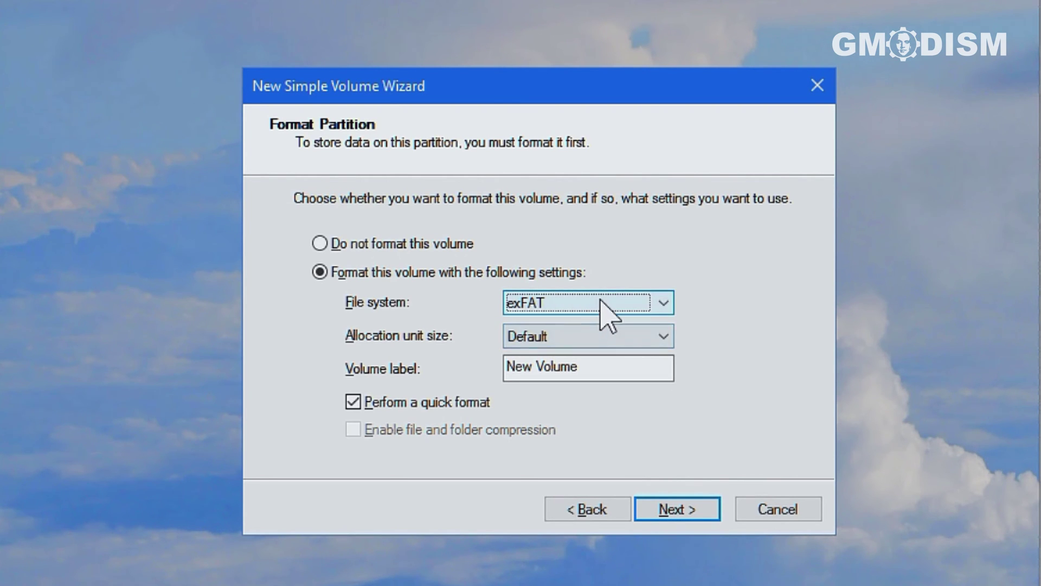
click(601, 302)
click(572, 340)
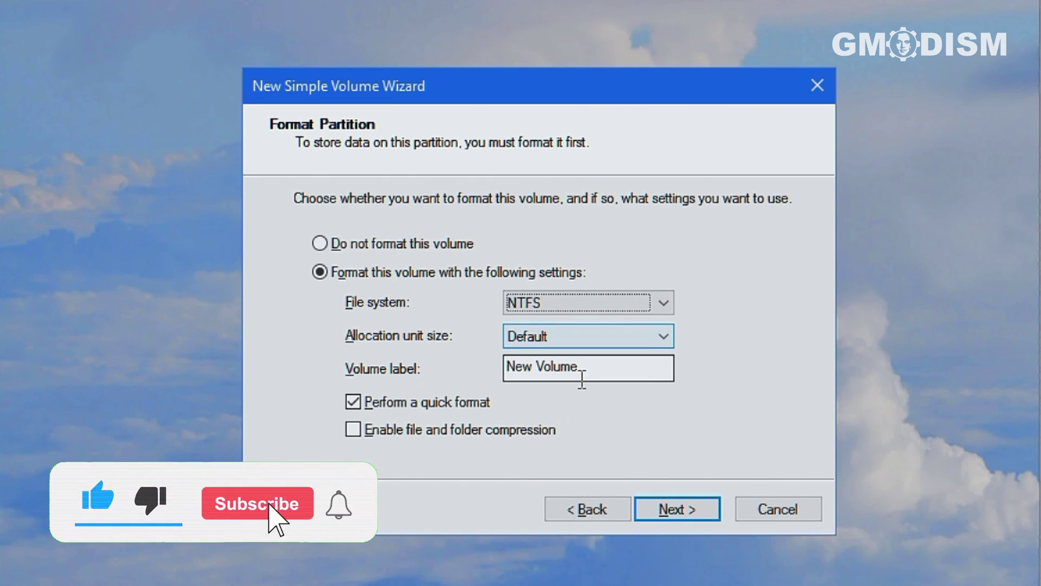
- Label the volume Xfiles, with Default allocation size and quick format
drag(632, 365, 437, 366)
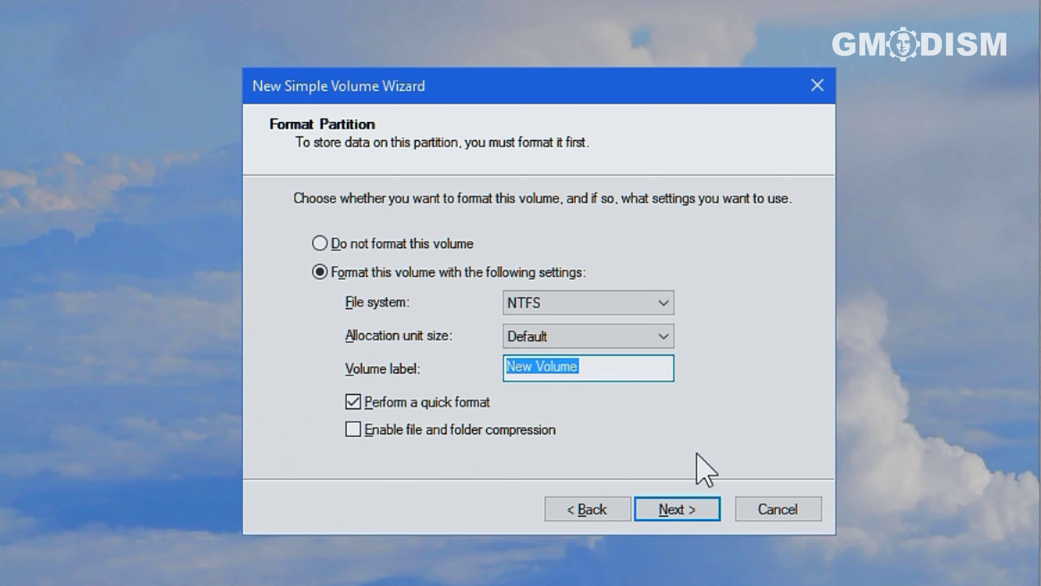
text(Xfiles)
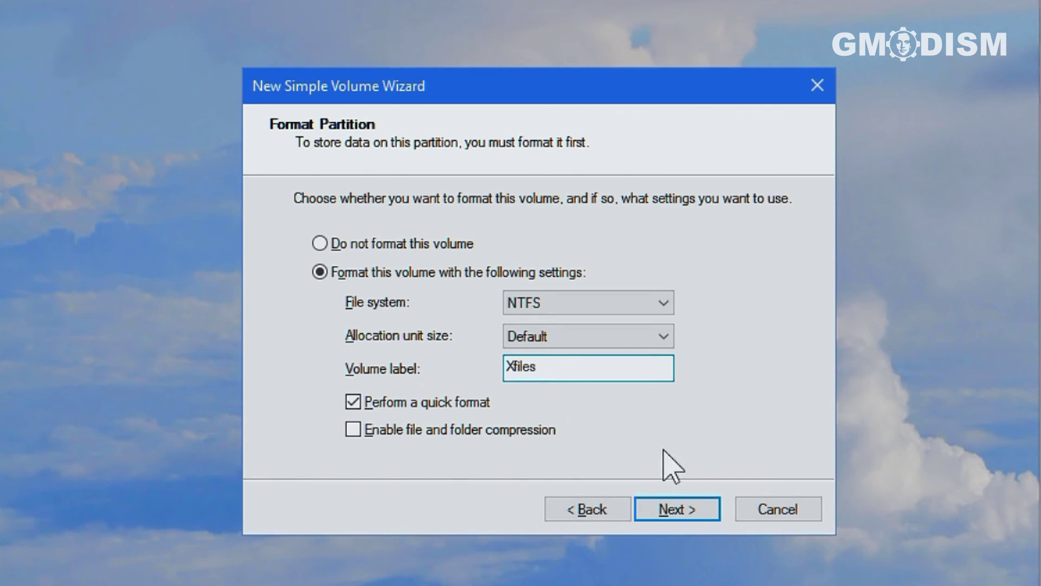
click(640, 341)
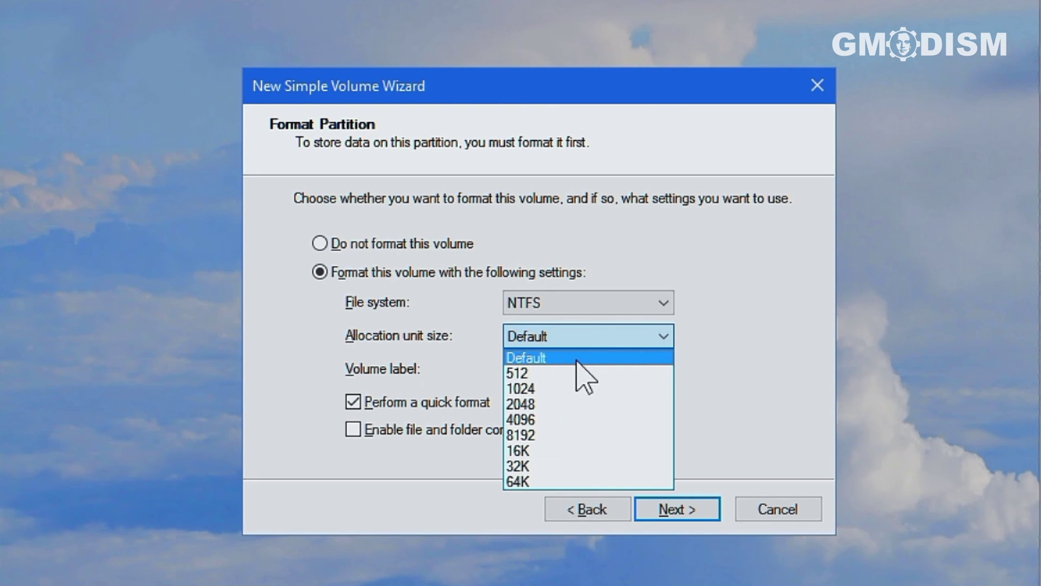
click(525, 481)
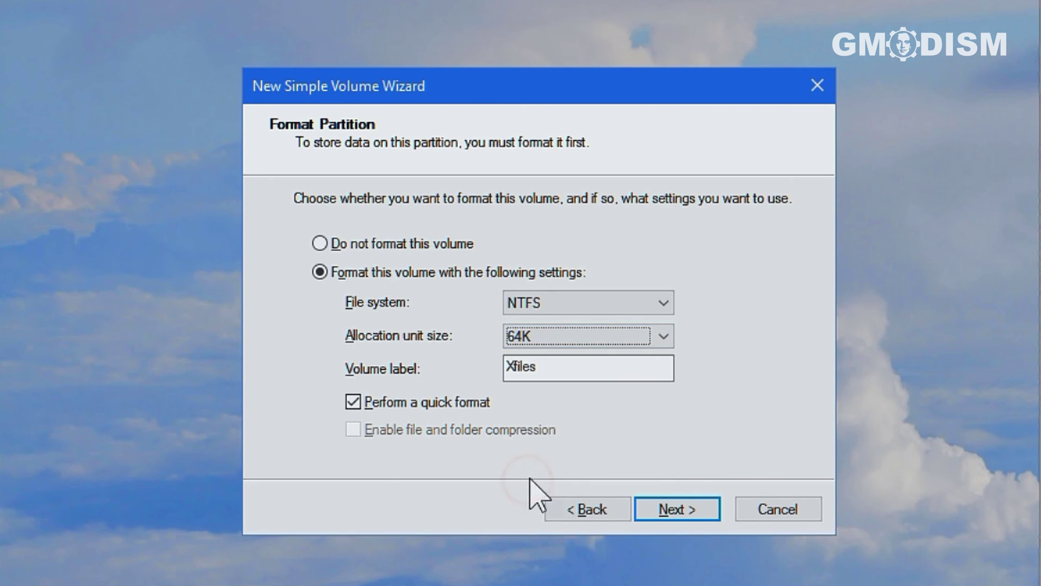
click(573, 340)
click(558, 355)
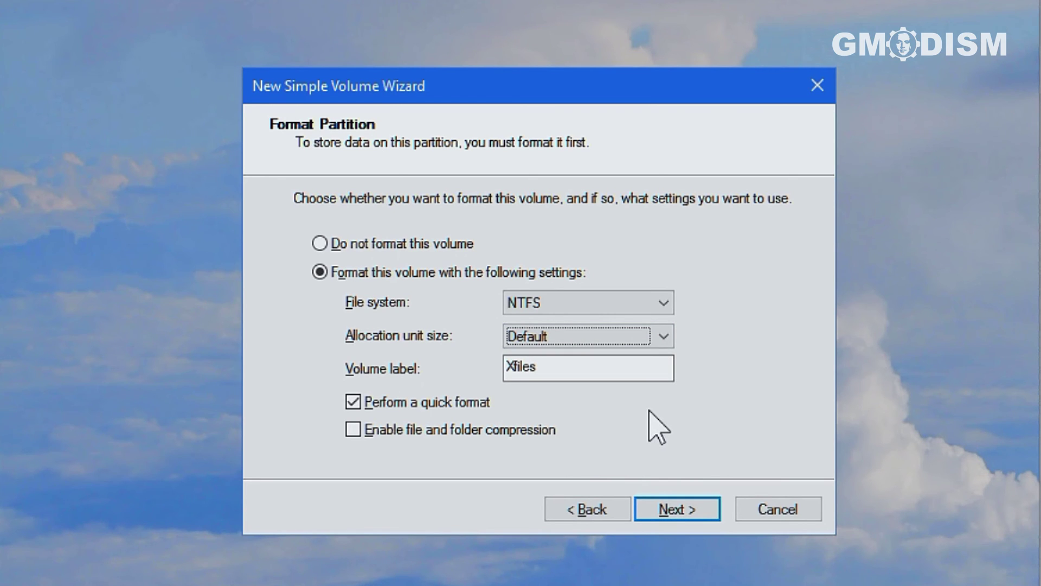
click(431, 408)
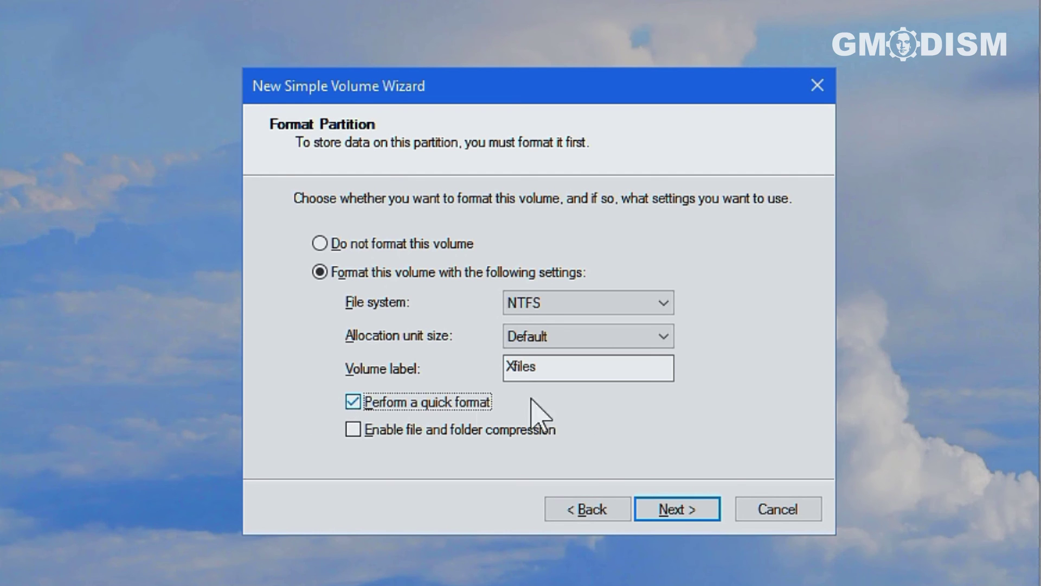
click(687, 510)
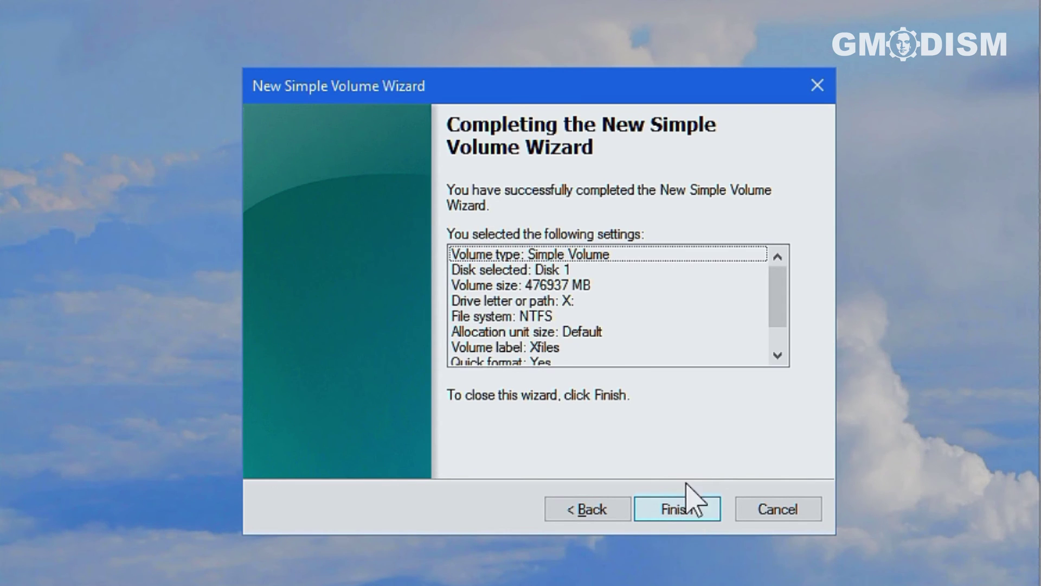
drag(778, 285, 784, 360)
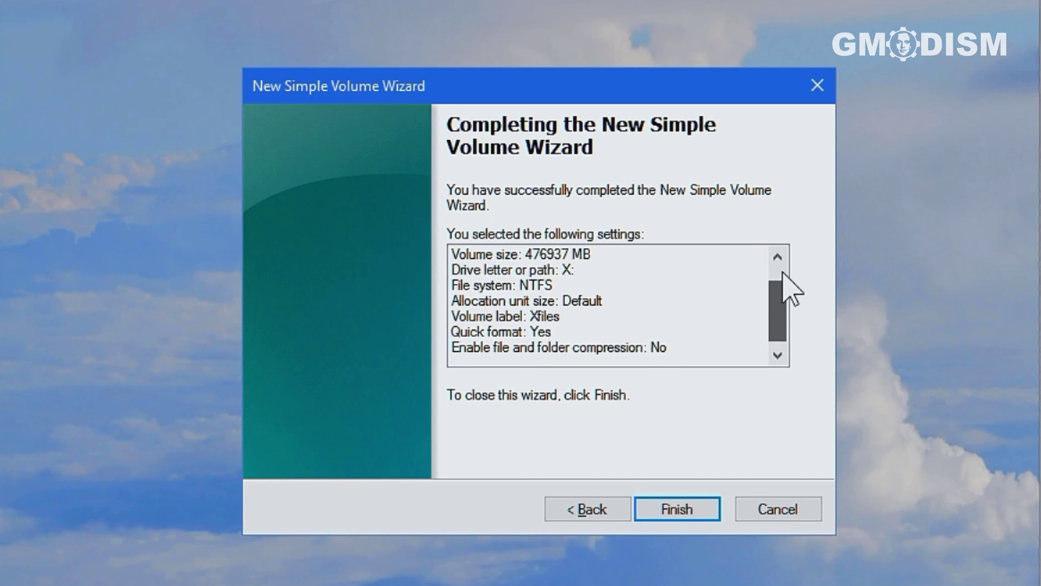
scroll(783, 281, up, 1)
- Finish the wizard to create the NTFS volume Xfiles (X:), then reposition its Explorer window
click(698, 507)
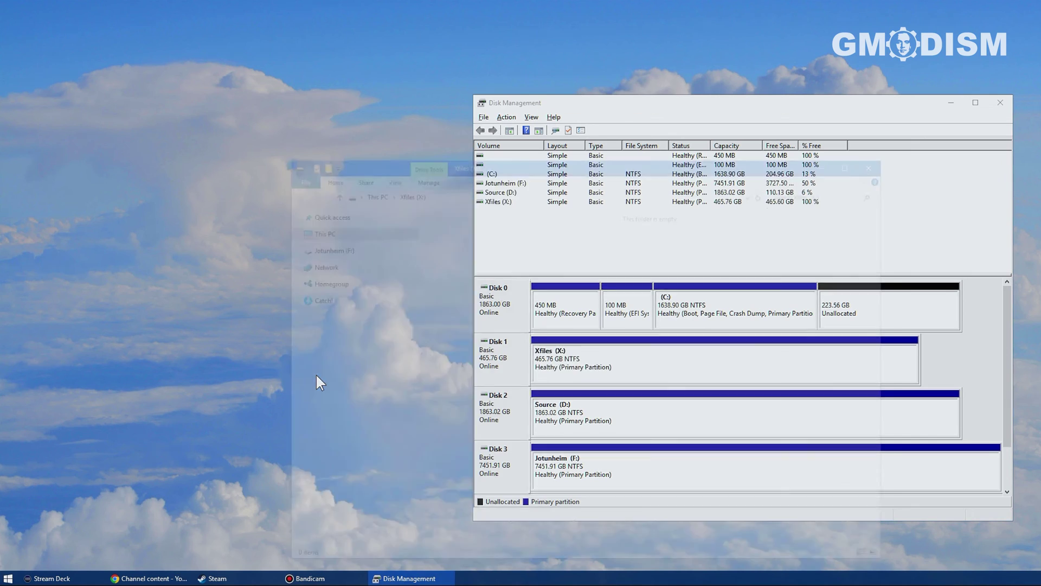
drag(514, 161, 325, 83)
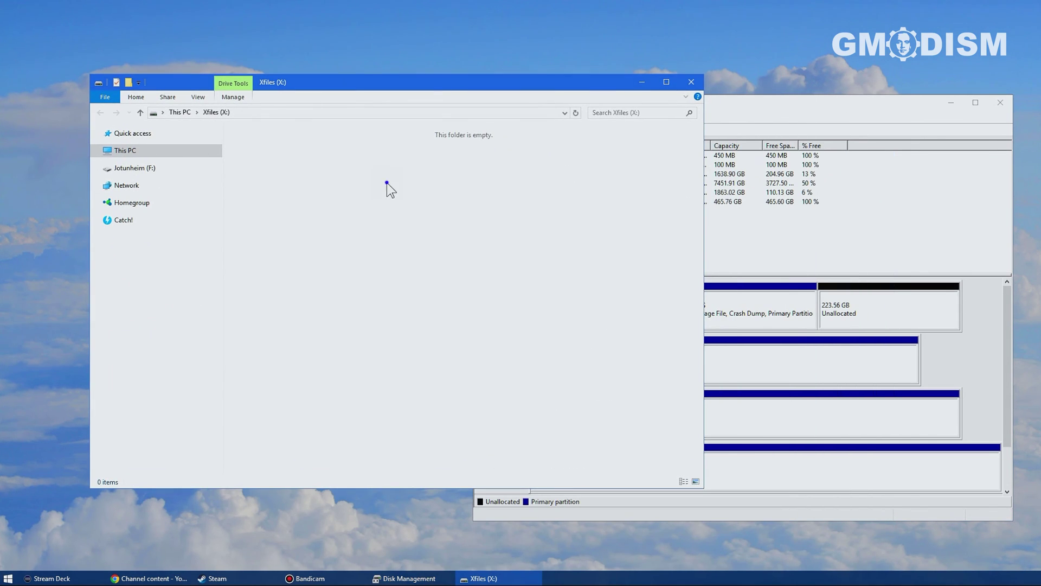
- Create the OpenDocument Text file 'You can now use it like normal!' on X: and open it
right_click(386, 183)
mouse_move(415, 313)
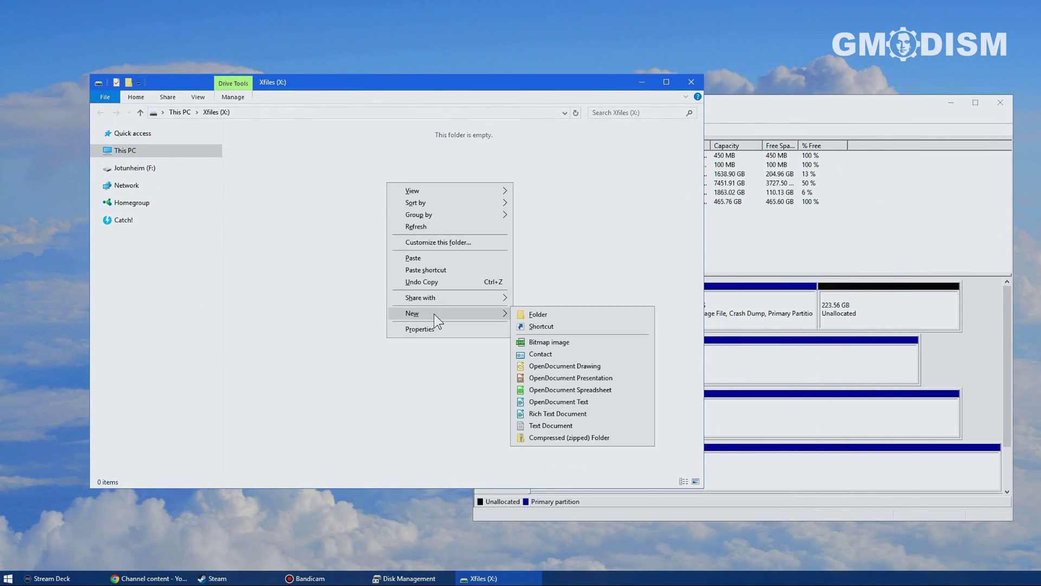
click(592, 402)
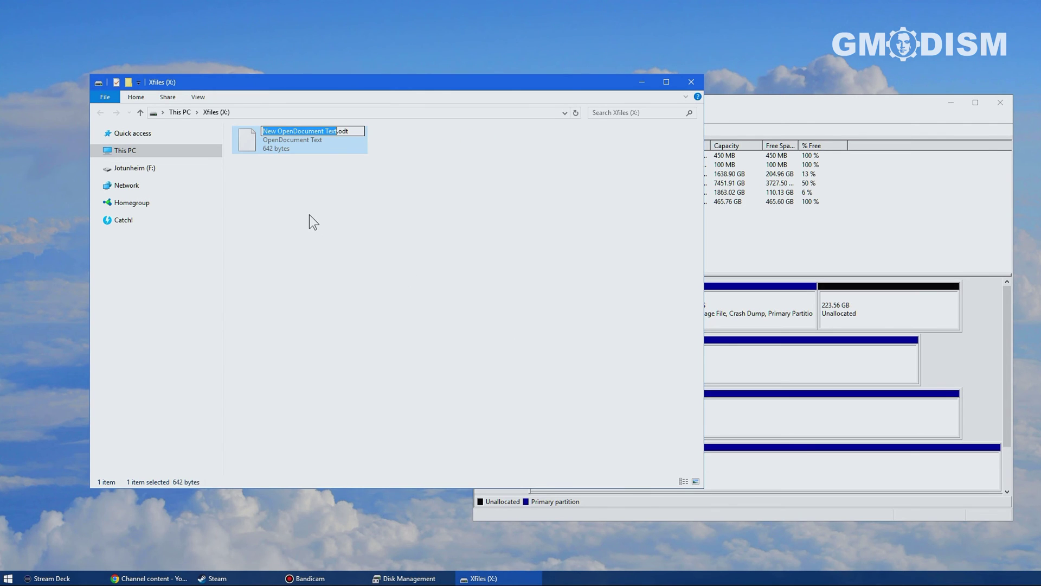
text(You can )
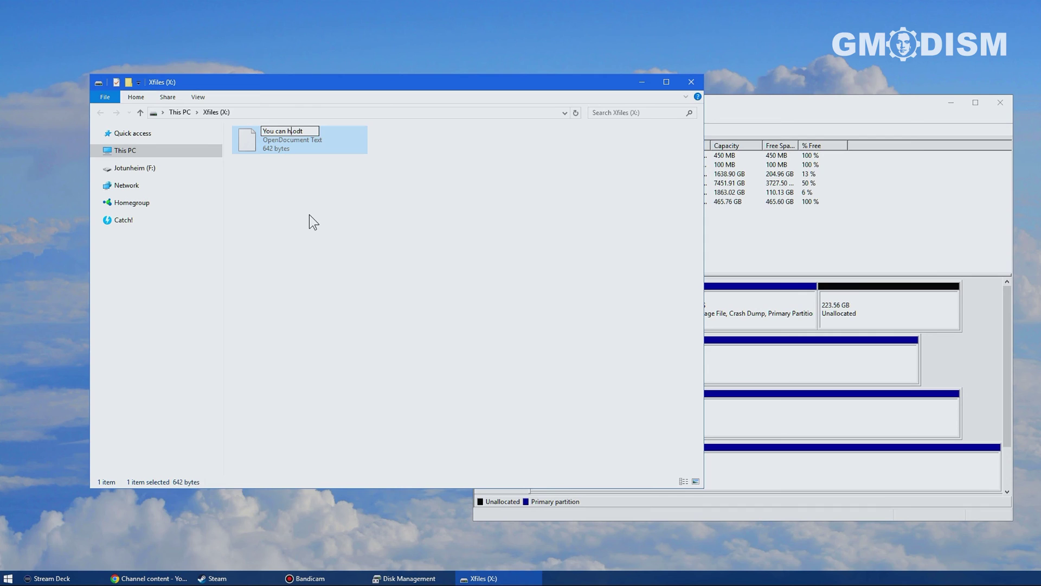
text(how)
key(BackSpace)
key(BackSpace)
key(BackSpace)
text(no)
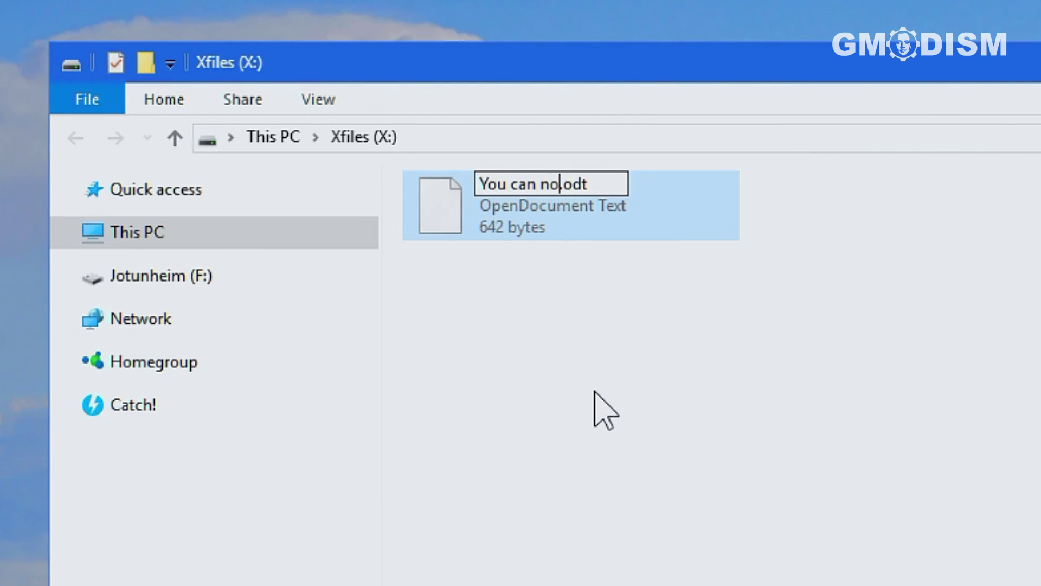
text(w use it li)
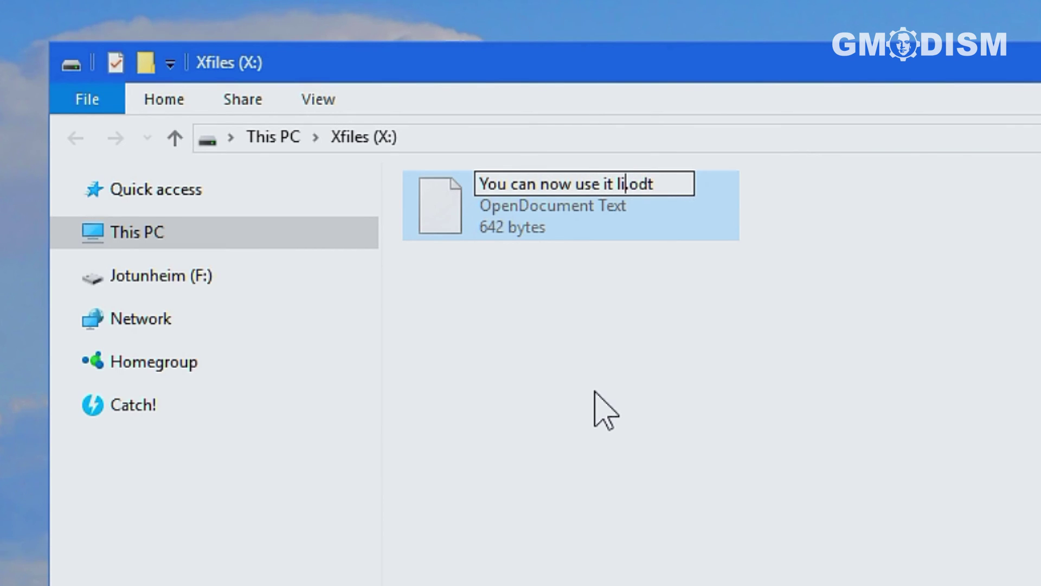
text(ke t)
key(BackSpace)
text(normal)
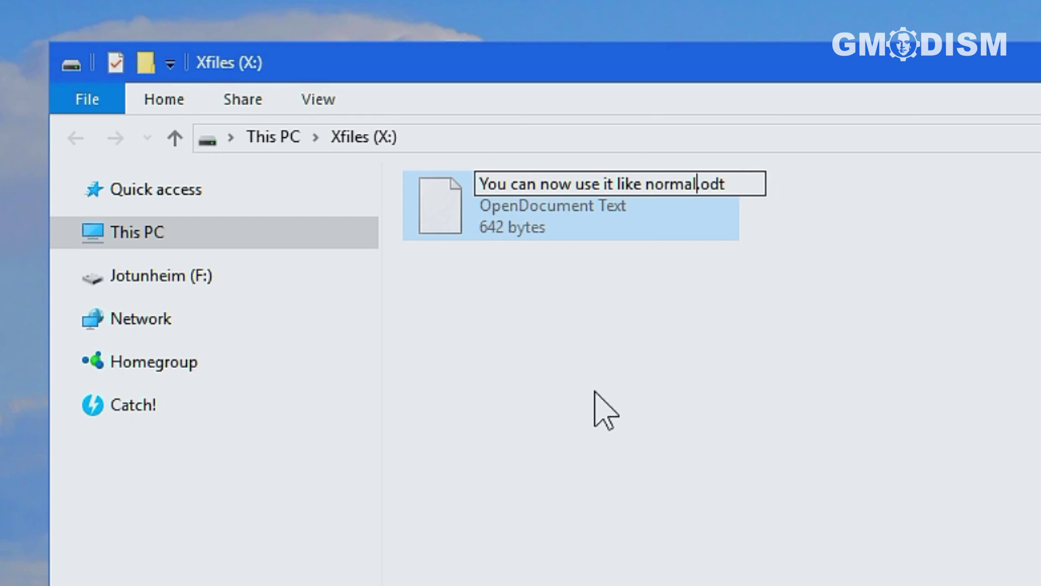
text(!)
key(Return)
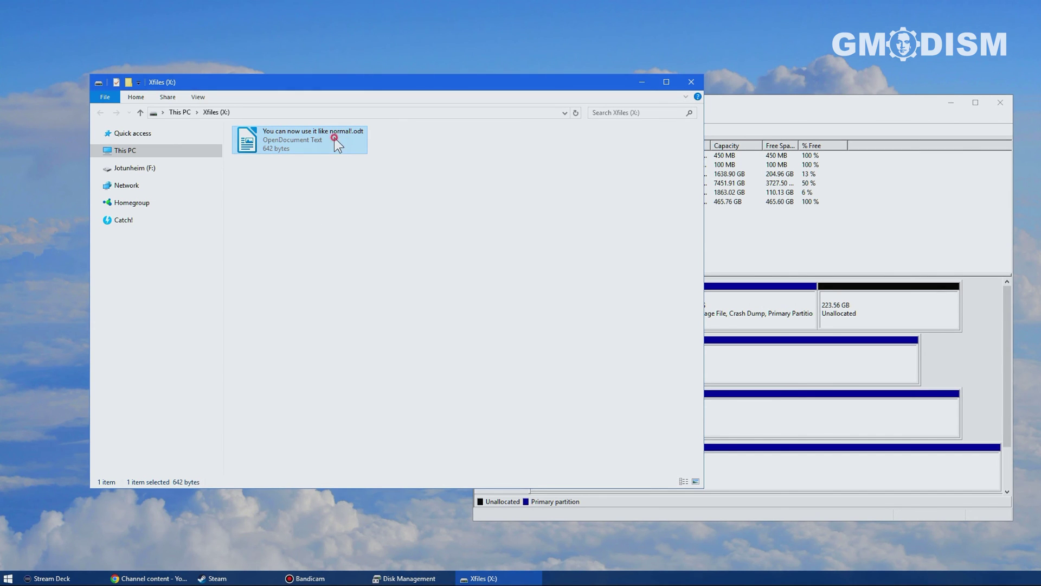
double_click(334, 137)
text(Or even put it in another computer or laptop an)
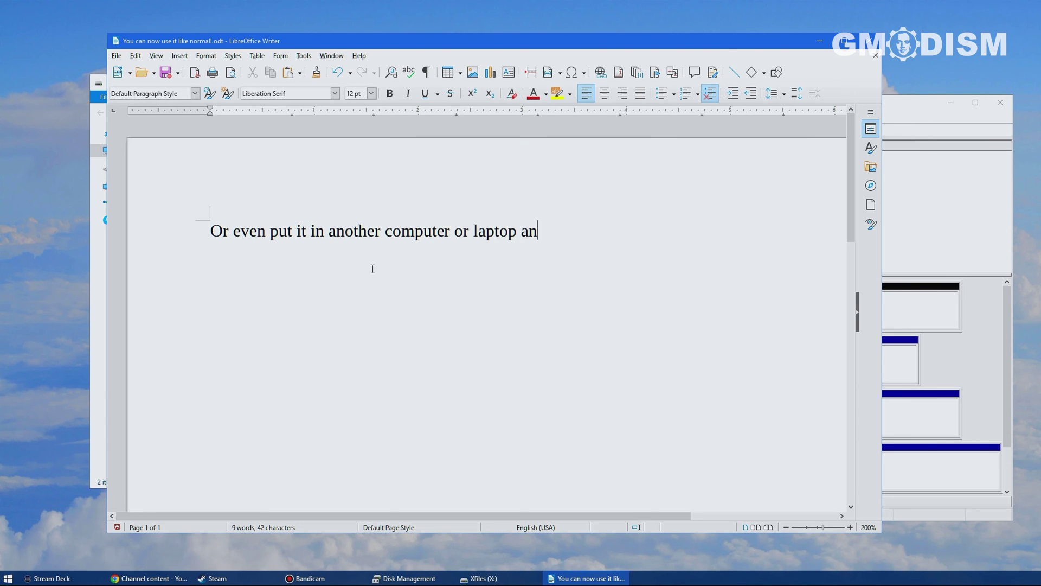
text(d use it as a storage drive!)
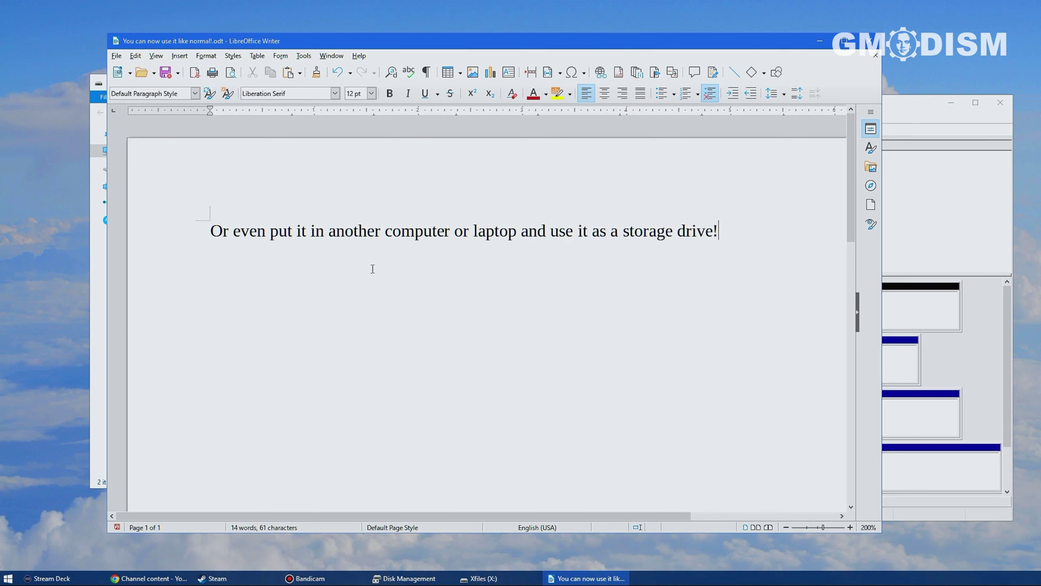
- Start a new line after the sentence about using the drive as storage elsewhere
key(Return)
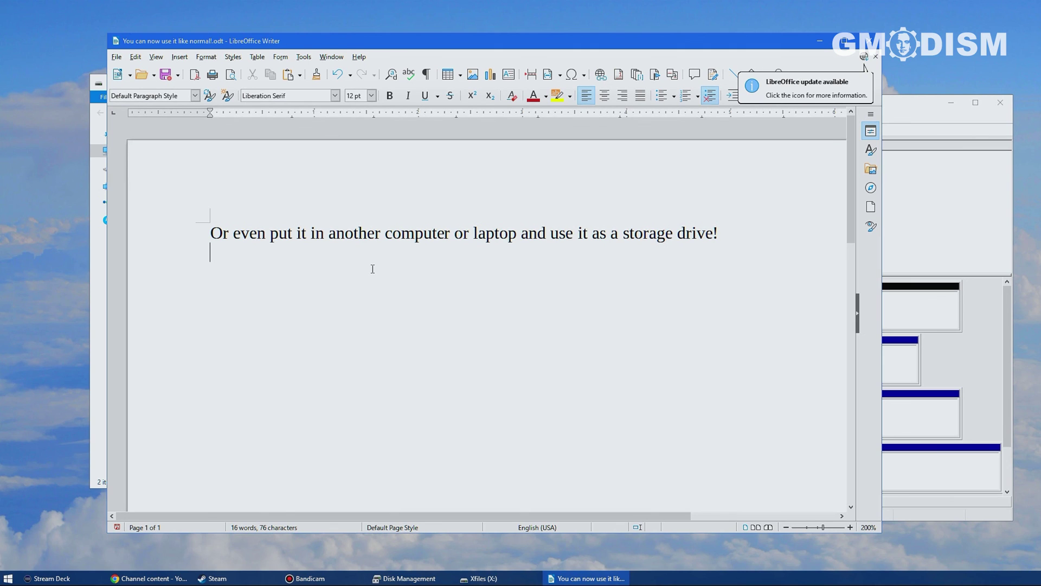